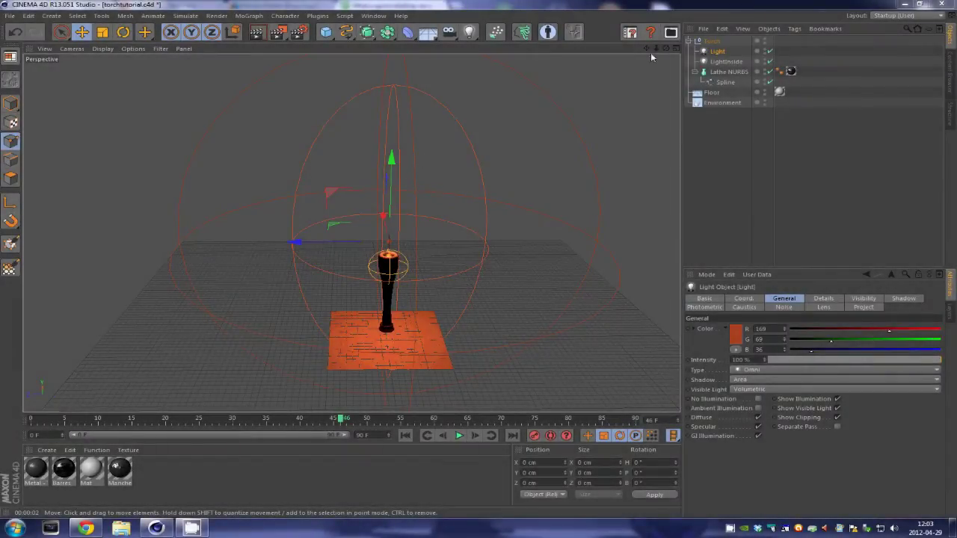
- Hide the torch's Light and LightInside objects in editor and renderer, and render a preview of the unlit torch
left_click(768, 51)
left_click(768, 61)
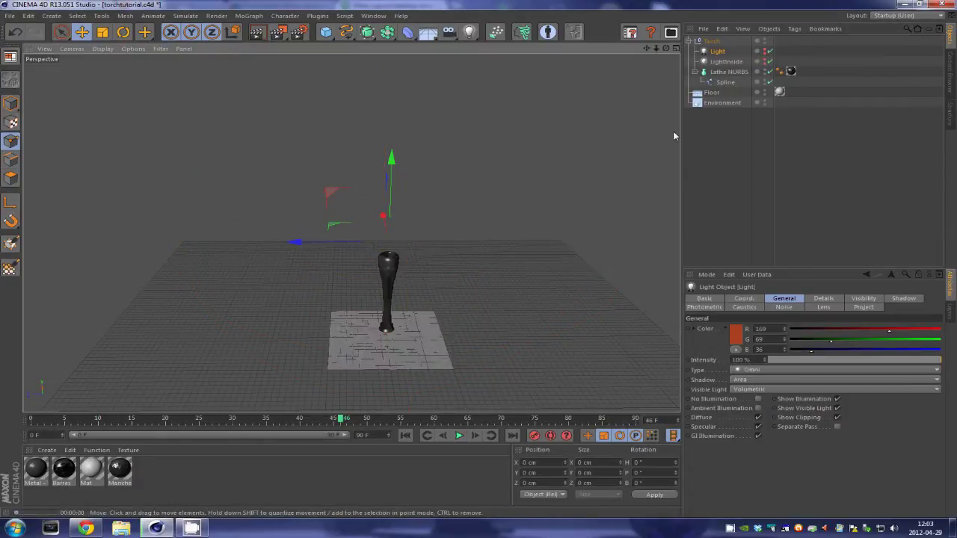
key("ctrl+r")
scroll(426, 311, "up", 4)
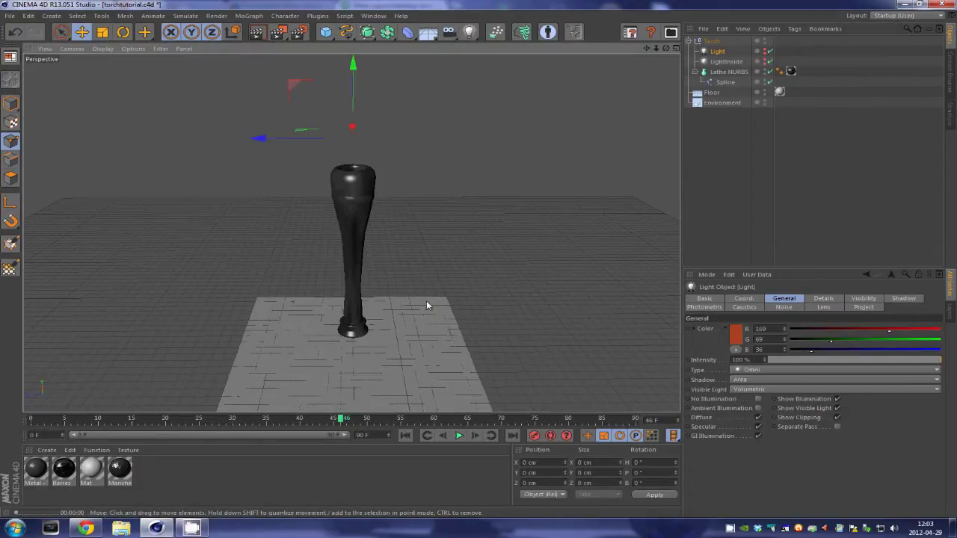
key("ctrl+r")
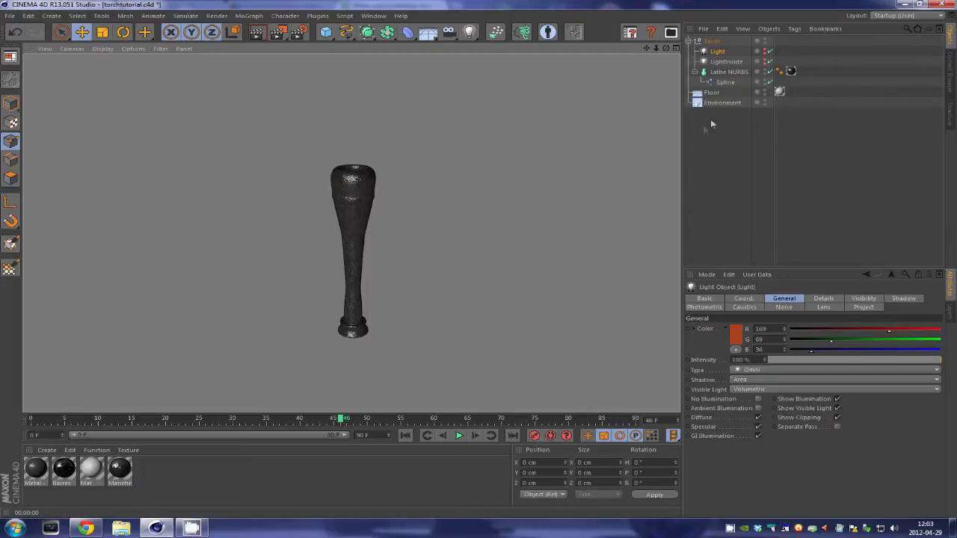
- Make Light and LightInside visible again and render a preview of the lit torch and floor
left_click(764, 63, "alt")
left_click(763, 50, "alt")
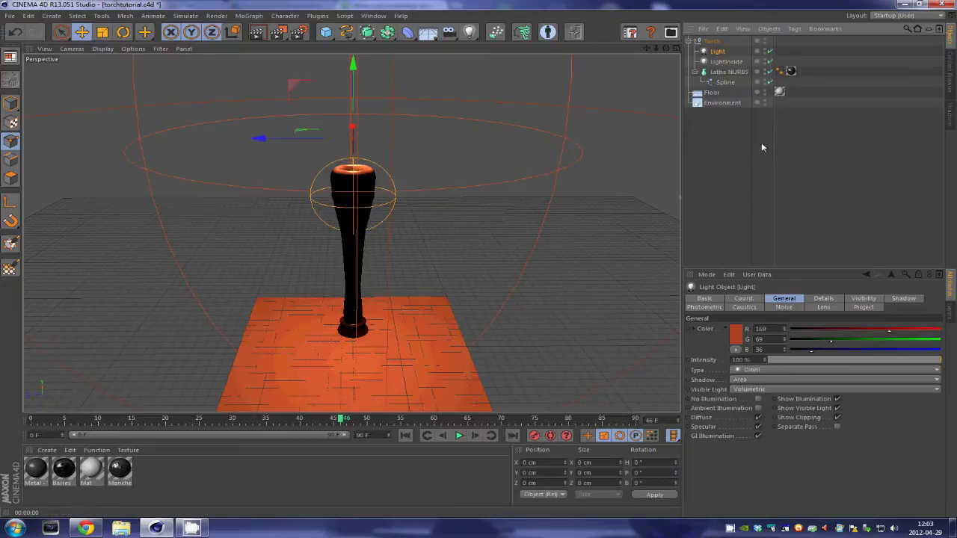
right_click_drag(516, 201, 517, 237, "alt")
scroll(519, 239, "down", 3)
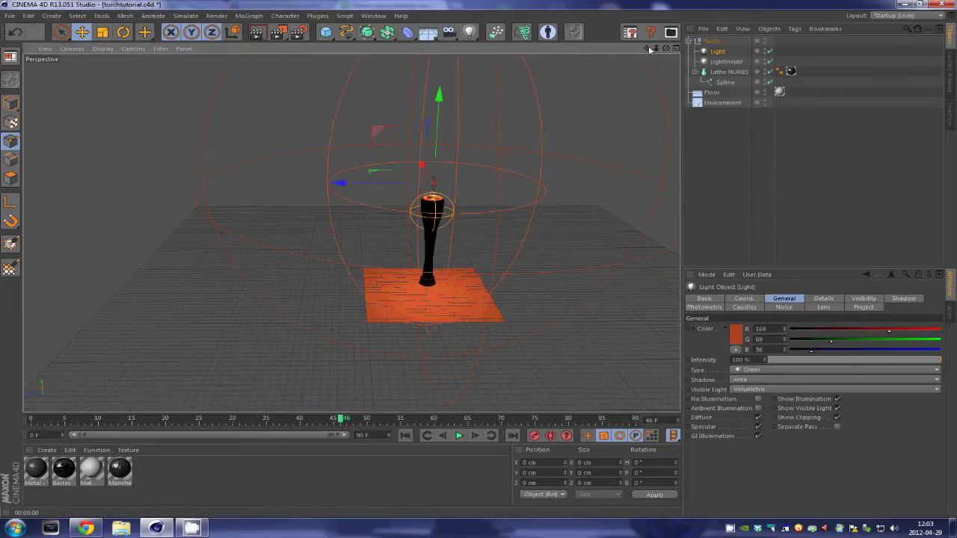
left_click_drag(646, 48, 479, 260)
key("ctrl+r")
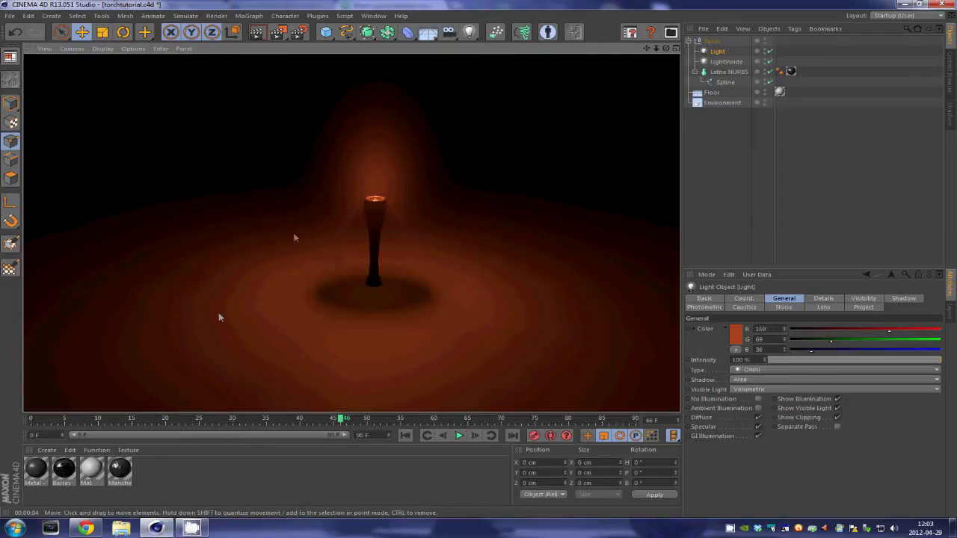
- Disable the Torch group's Light and LightInside objects in both editor and renderer
left_click(493, 284)
left_click(768, 62)
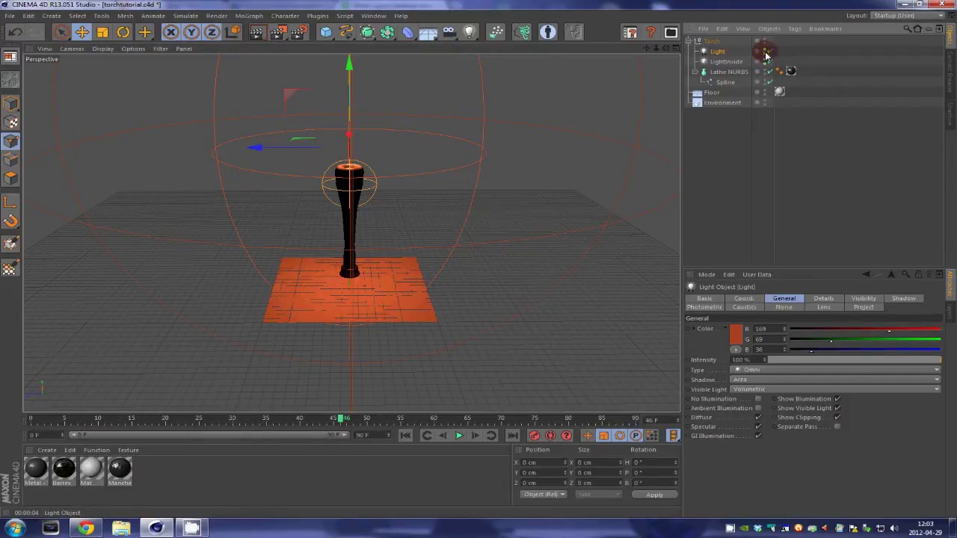
left_click(763, 51)
left_click(765, 61)
scroll(568, 222, "up", 3)
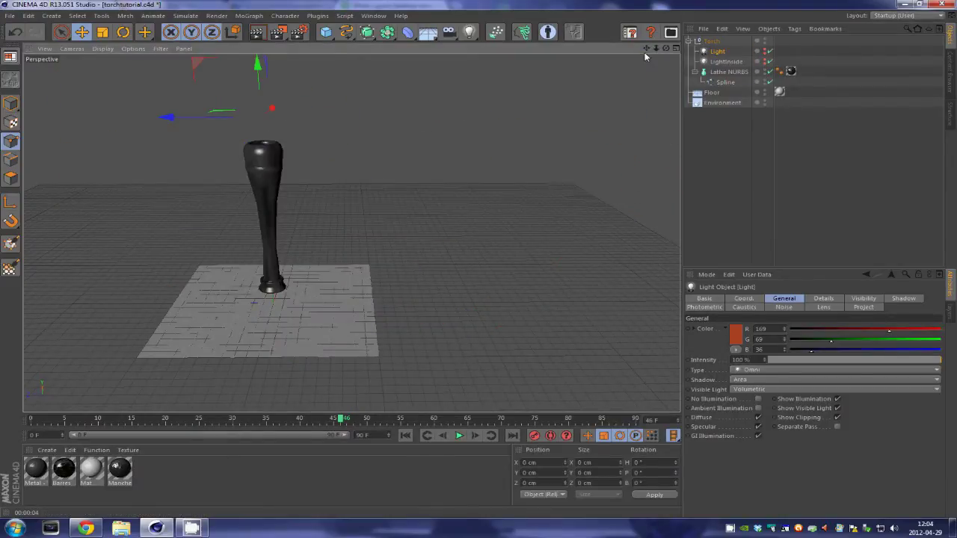
left_click_drag(646, 48, 487, 271)
- Add a standard omni light to the scene and raise it along the vertical axis into the torch's mouth
left_click(469, 32)
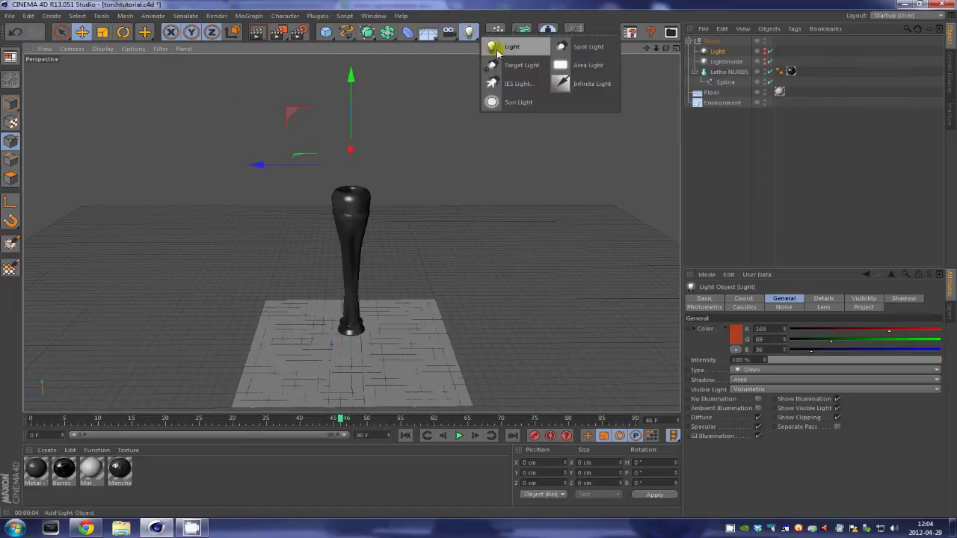
left_click(497, 51)
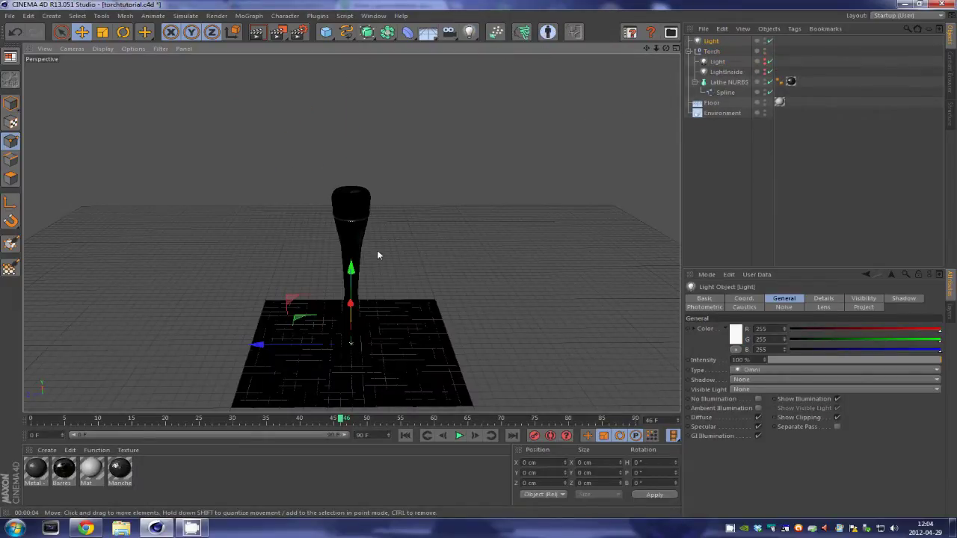
left_click_drag(350, 268, 354, 130)
left_click_drag(665, 48, 479, 262)
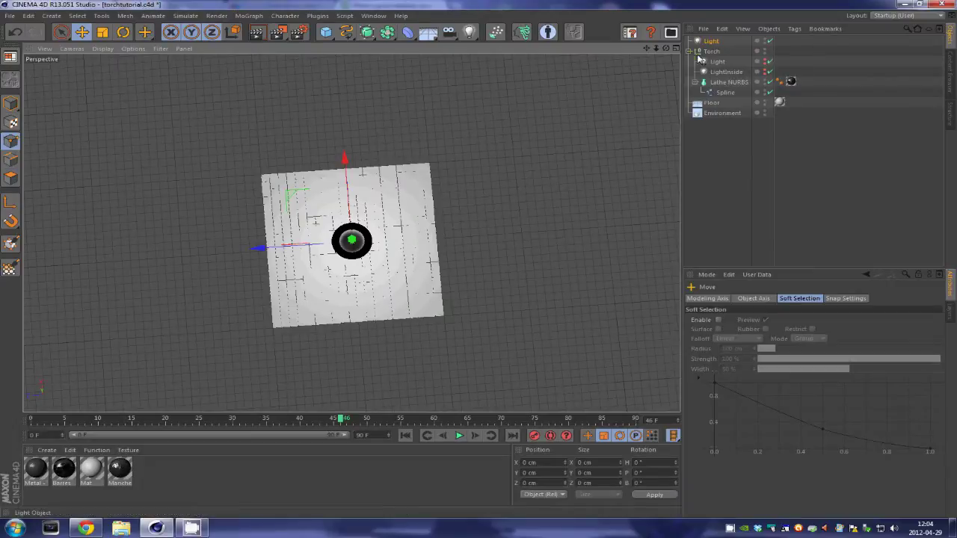
left_click_drag(479, 263, 479, 259, "alt")
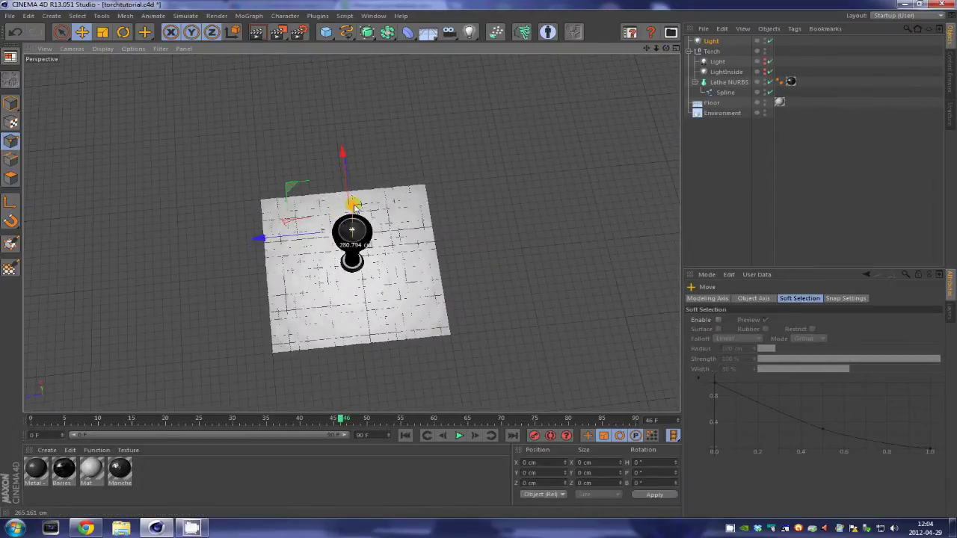
left_click_drag(354, 204, 353, 212)
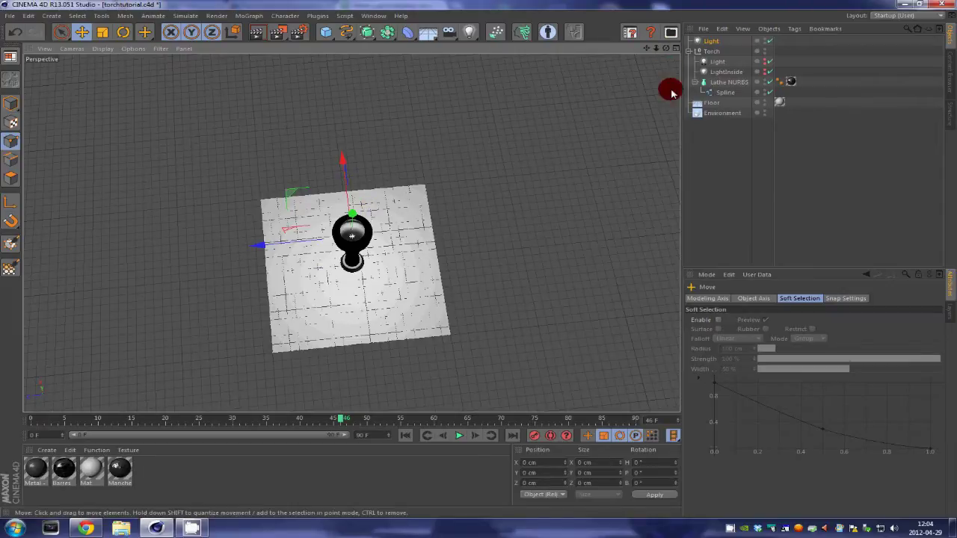
left_click_drag(478, 258, 479, 258, "alt")
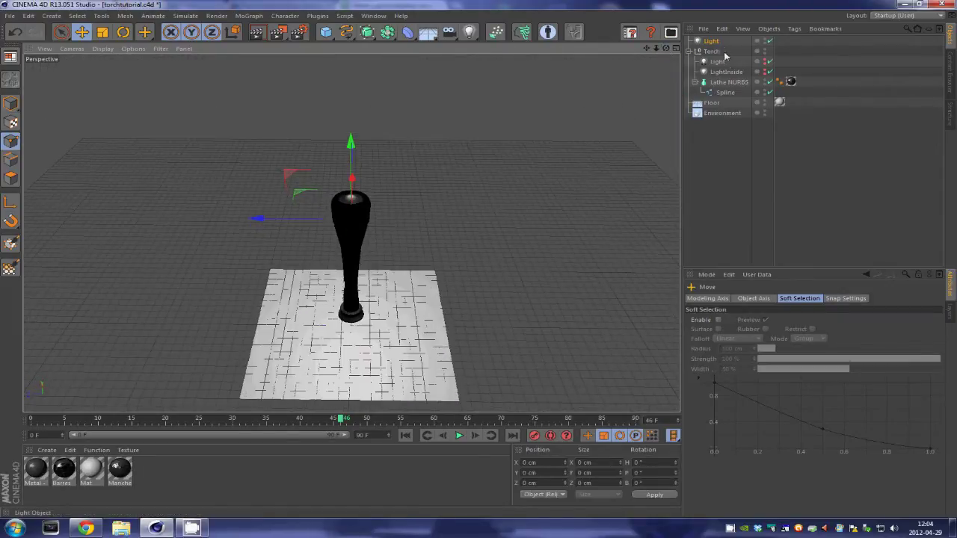
- Set the new light's falloff to Inverse Square (Physically Accurate) and render a preview
left_click(714, 41)
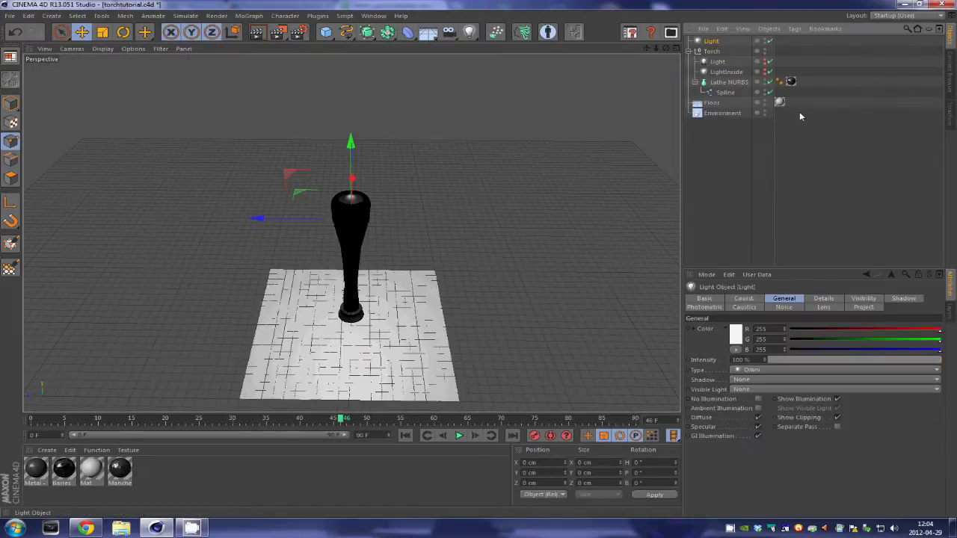
left_click(823, 299)
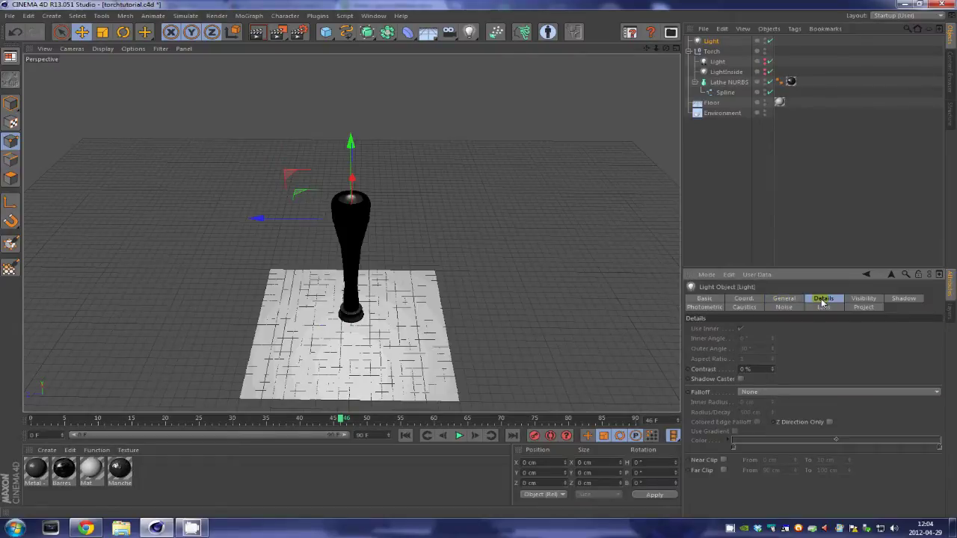
left_click(769, 392)
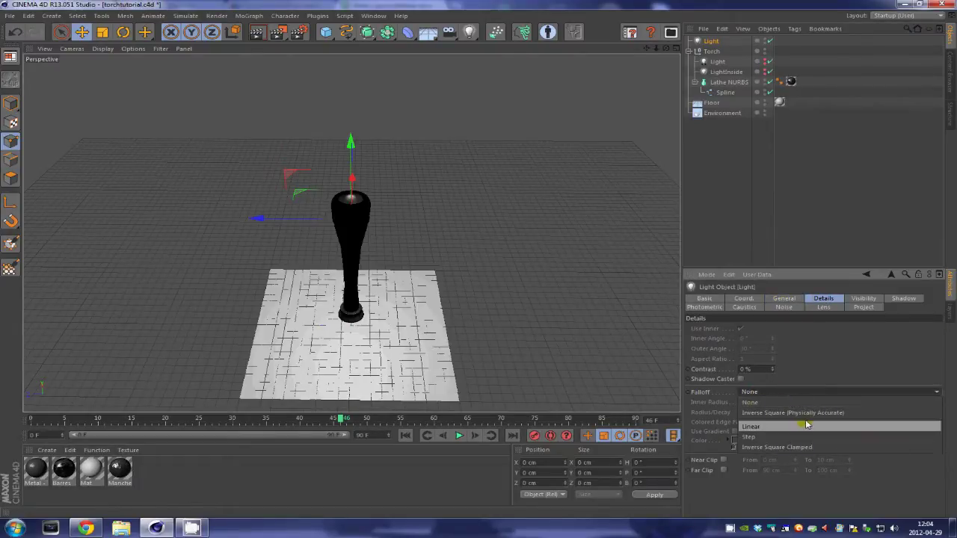
left_click(792, 413)
key("ctrl+r")
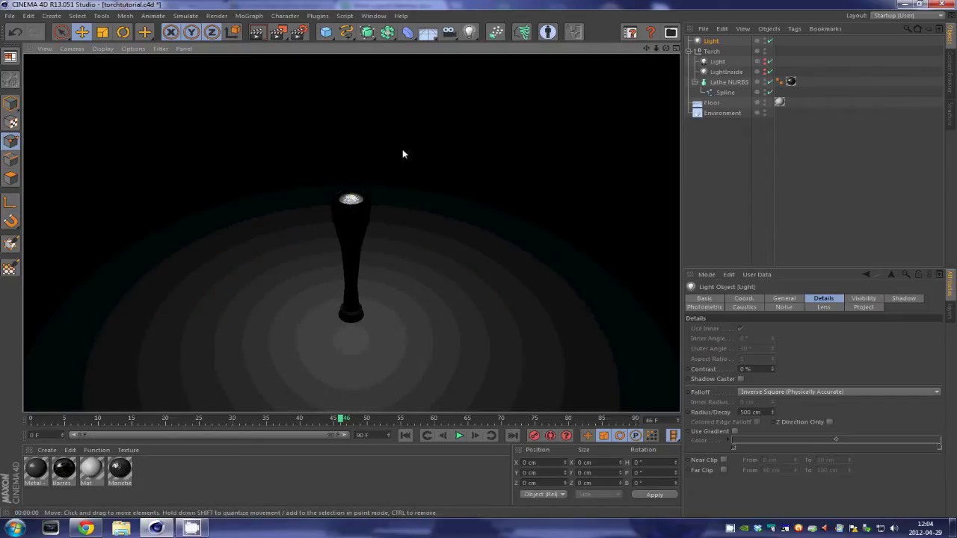
- Change the new light's color to dark orange, RGB 171, 69, 5, and render a preview
left_click(784, 298)
left_click(739, 338)
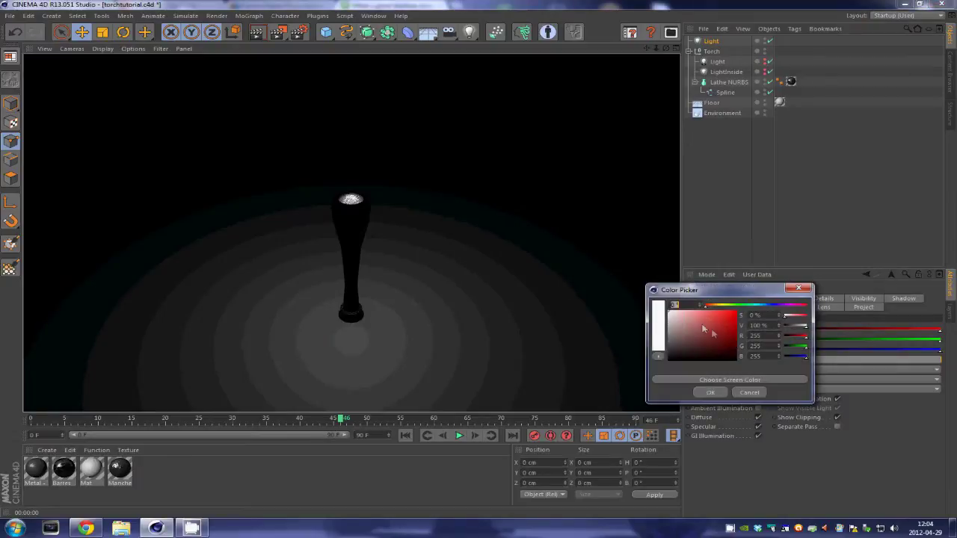
left_click(710, 306)
left_click_drag(722, 337, 733, 334)
left_click(710, 392)
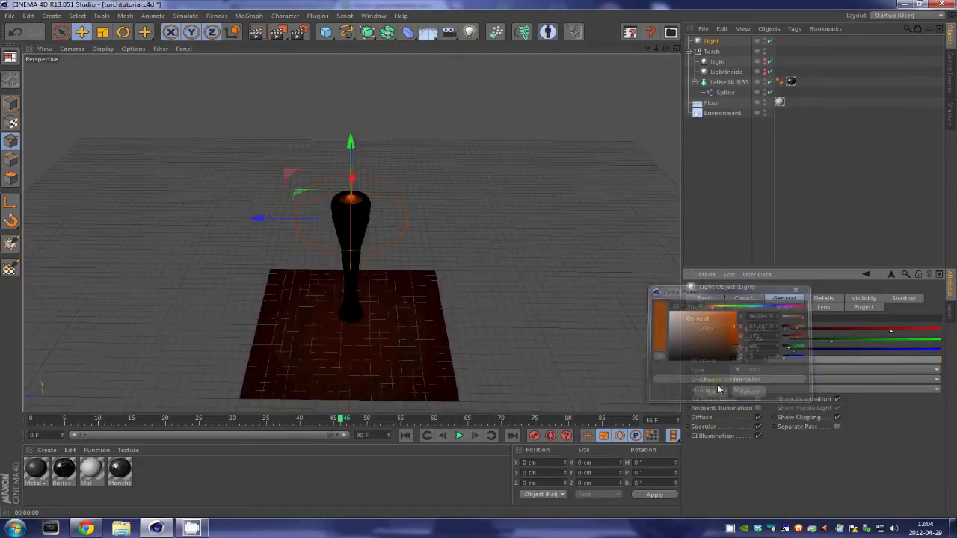
key("ctrl+r")
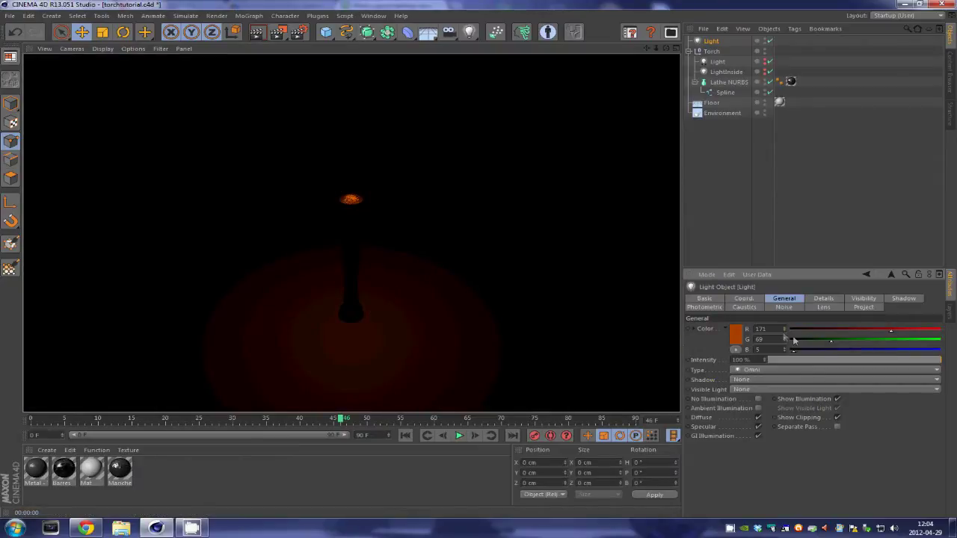
- Set the new light's intensity to 147 % and its radius/decay to 425 cm, then render a preview
left_click(824, 299)
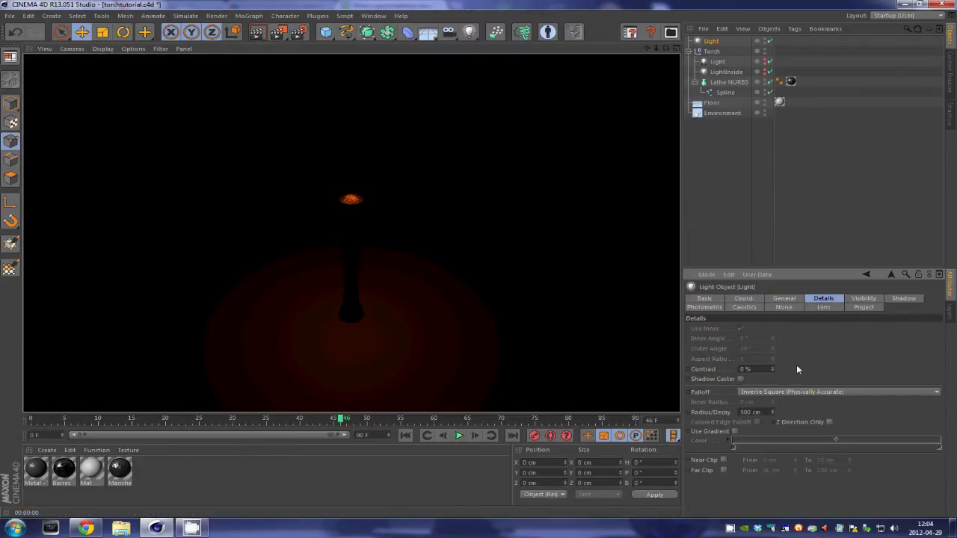
left_click(783, 299)
left_click_drag(759, 358, 764, 360)
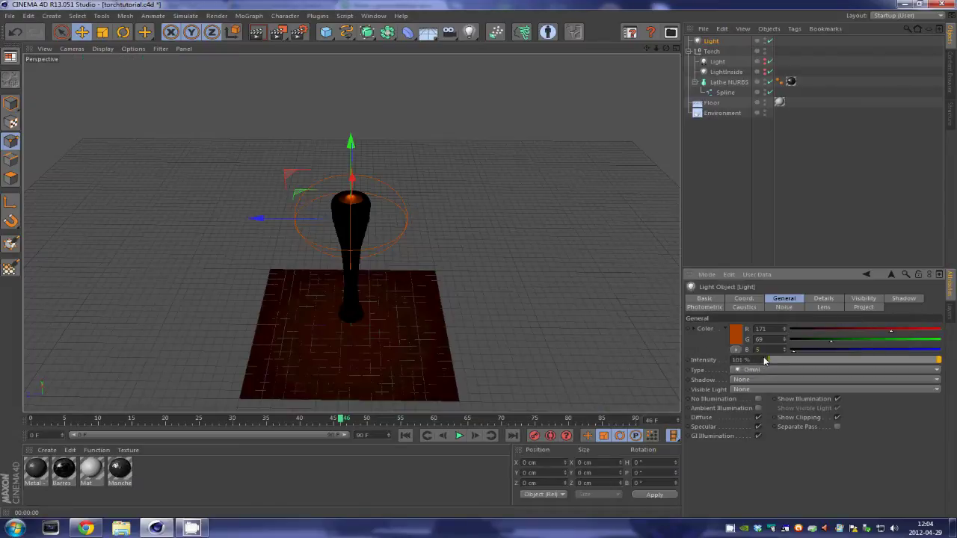
left_click(825, 298)
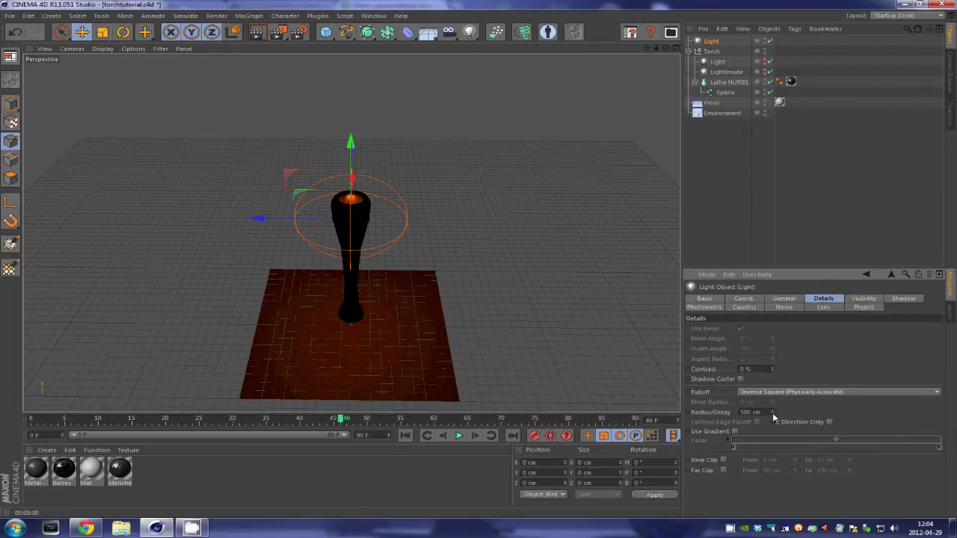
left_click_drag(773, 414, 771, 413)
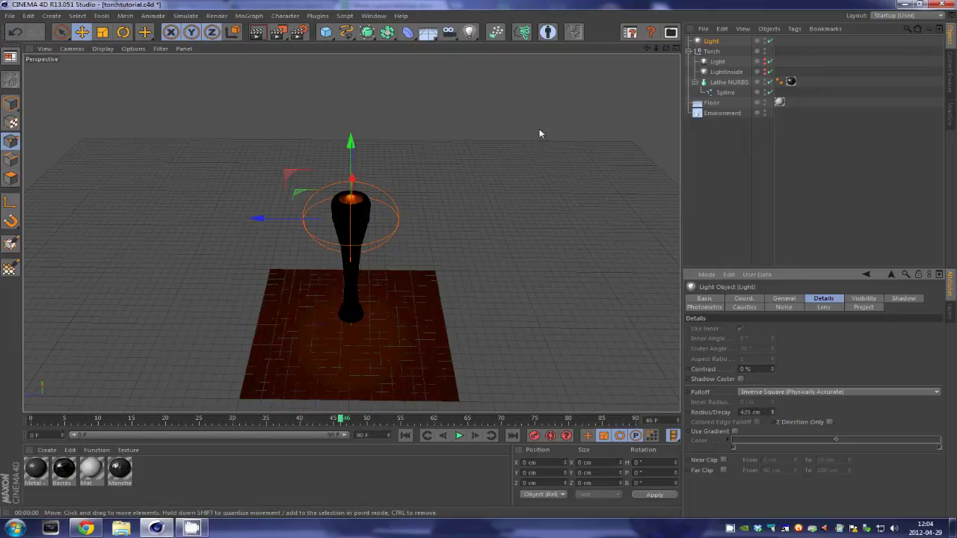
key("ctrl+r")
- Adjust the light's height in the torch's mouth and render a preview from above
left_click_drag(665, 47, 478, 256)
key("ctrl+r")
left_click_drag(352, 197, 355, 193)
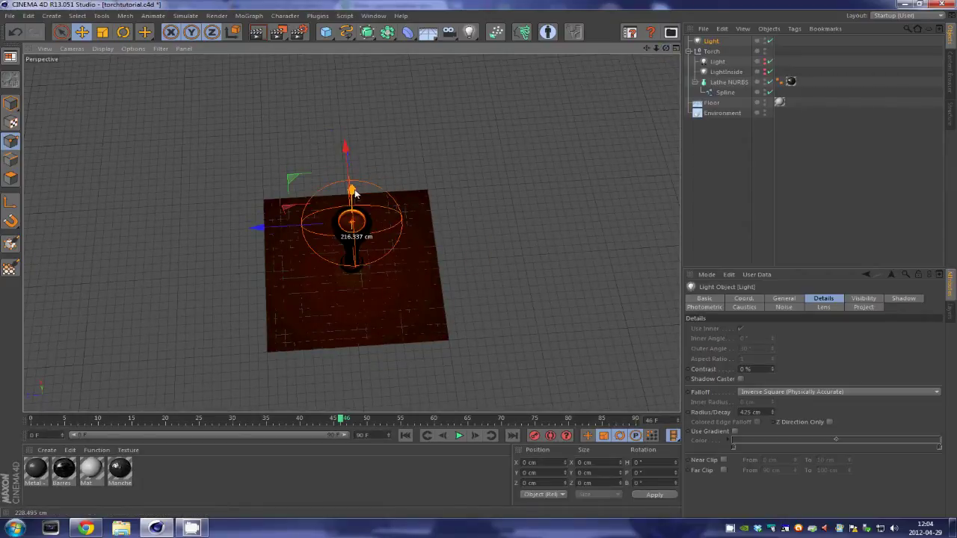
key("ctrl+r")
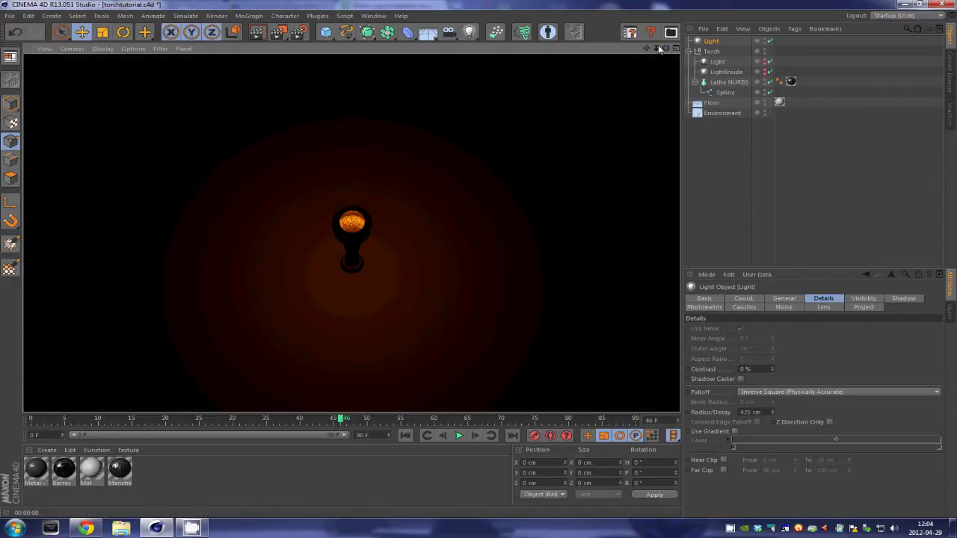
left_click_drag(664, 49, 480, 261)
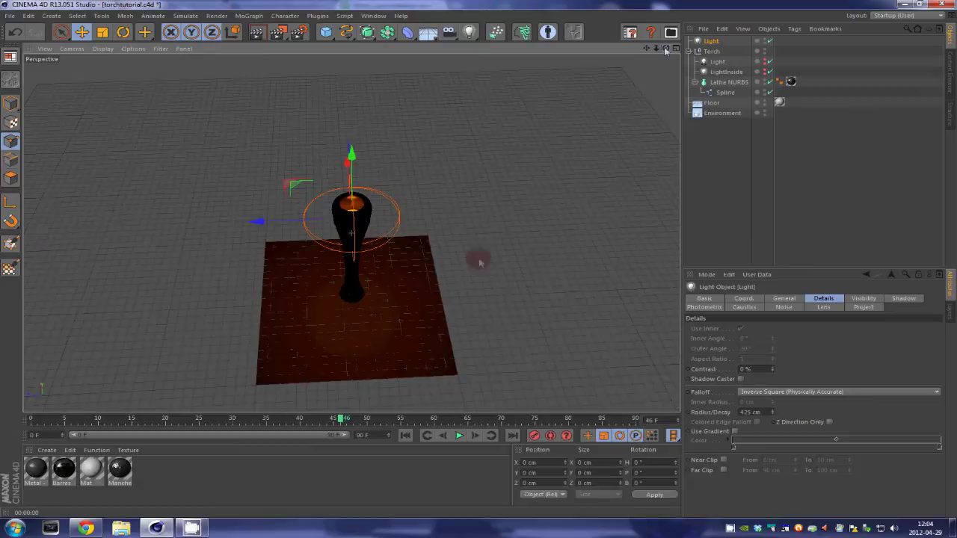
- Duplicate the new light, move the copy straight up above the torch's mouth, and render a preview
left_click(711, 41)
key("ctrl+c")
key("ctrl+v")
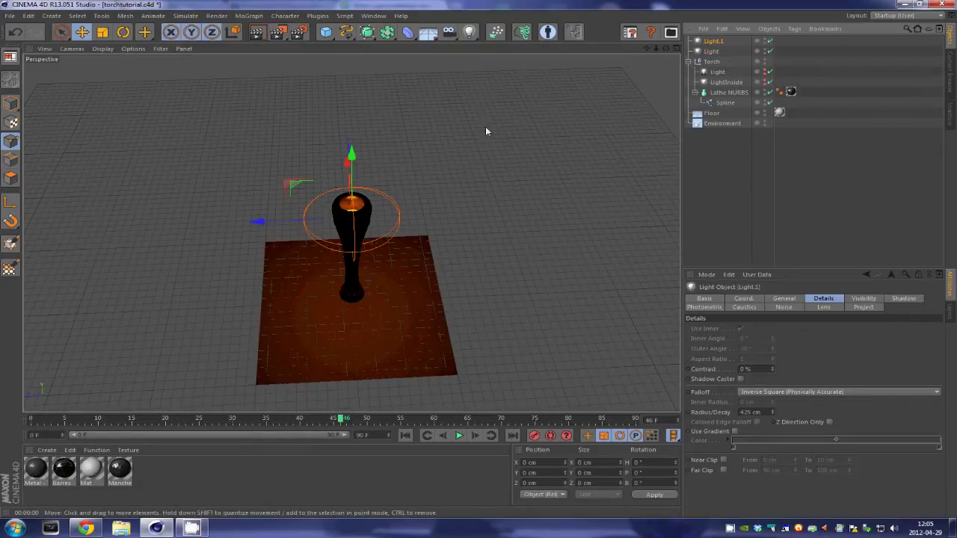
left_click_drag(350, 155, 351, 67)
key("ctrl+r")
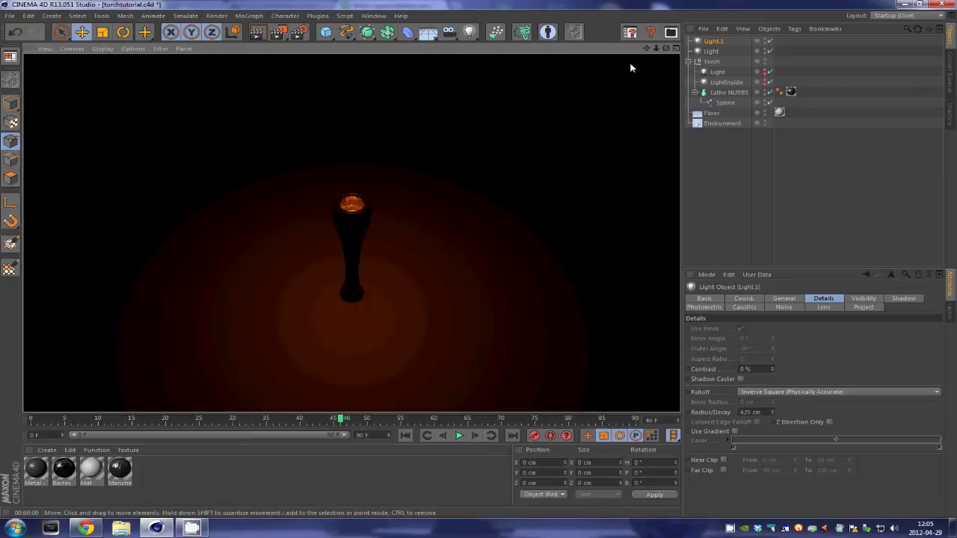
- Set the intensity of the upper light copy to 100 %
left_click(711, 42)
left_click(774, 299)
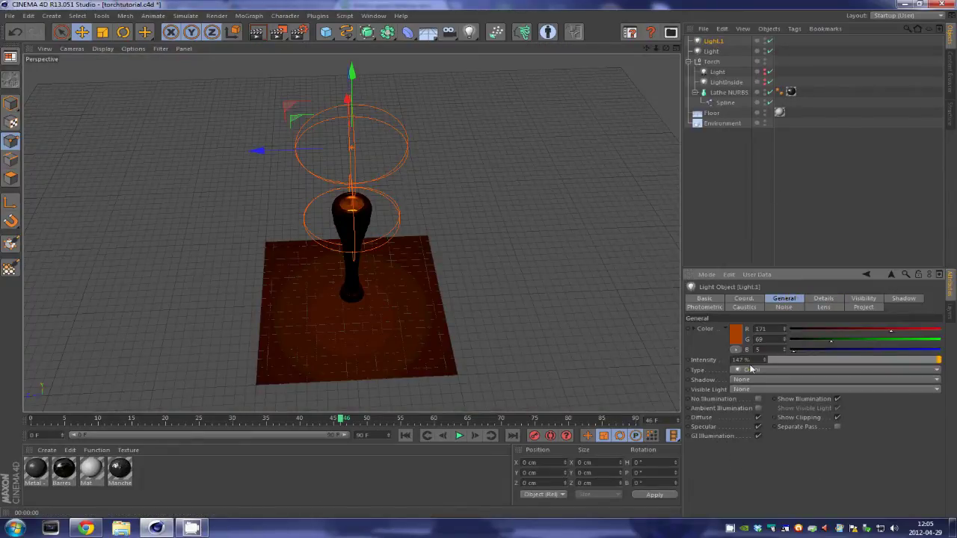
double_click(751, 359)
key("Return")
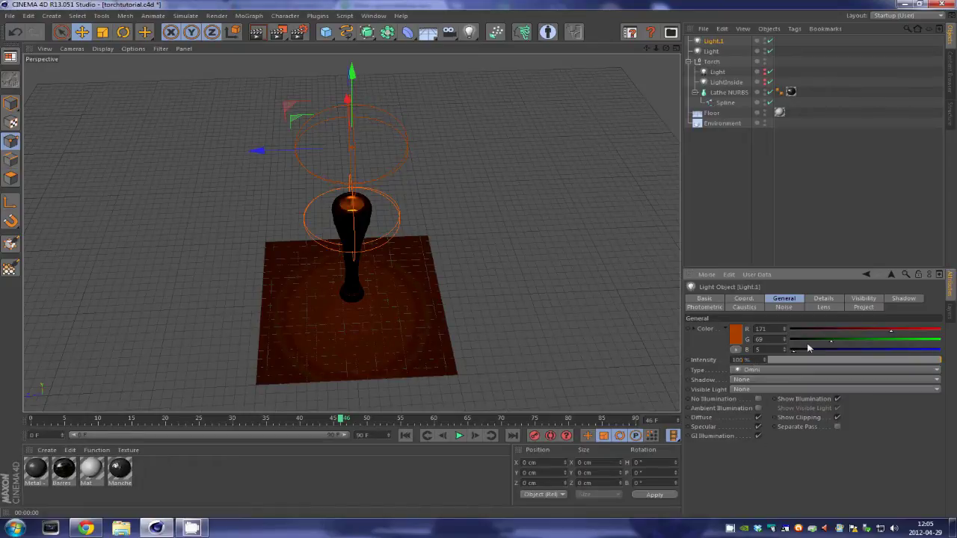
- Increase the upper light copy's radius/decay to 2649 cm
left_click(863, 299)
left_click(823, 299)
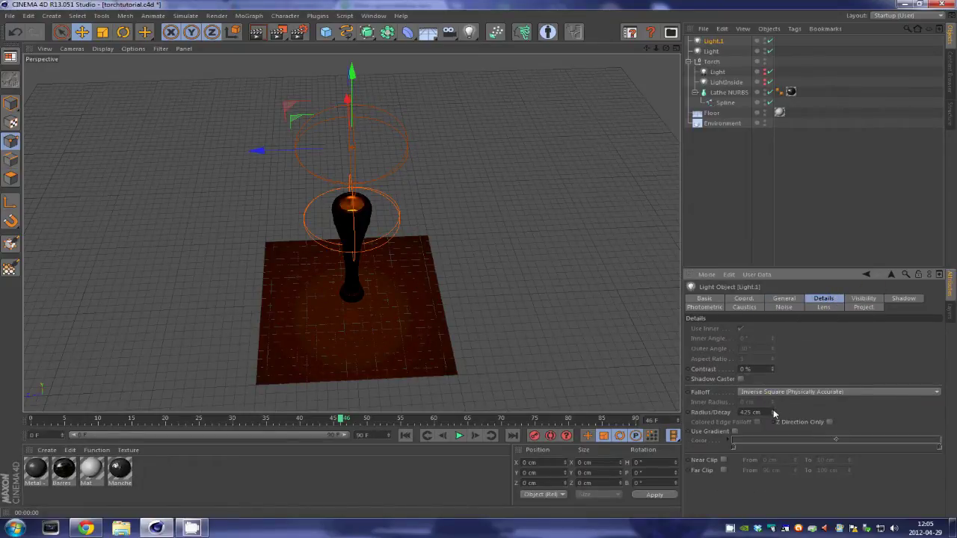
mouse_move(774, 414)
left_mouse_down()
mouse_move(769, 397)
mouse_move(773, 406)
left_mouse_up()
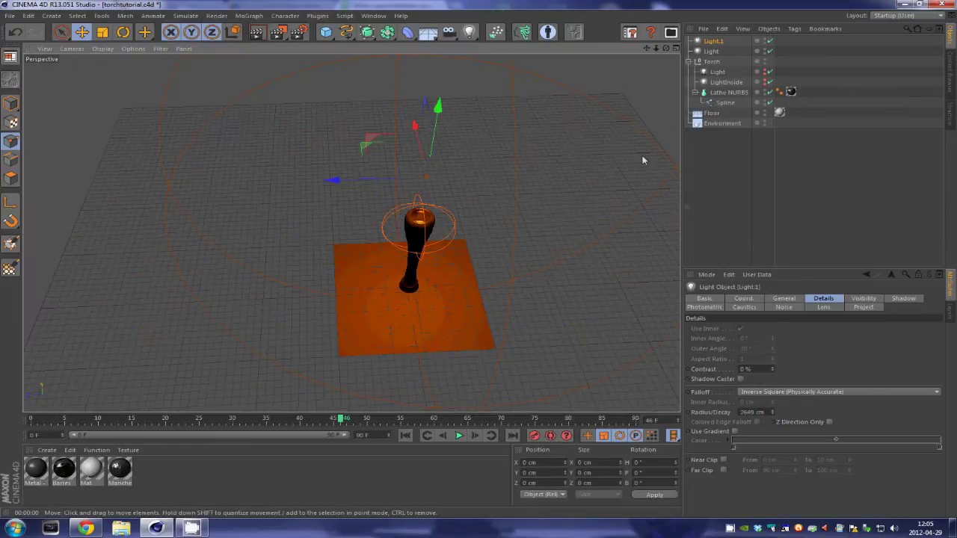
middle_click_drag(505, 258, 479, 259, "alt")
right_click_drag(559, 160, 551, 200, "alt")
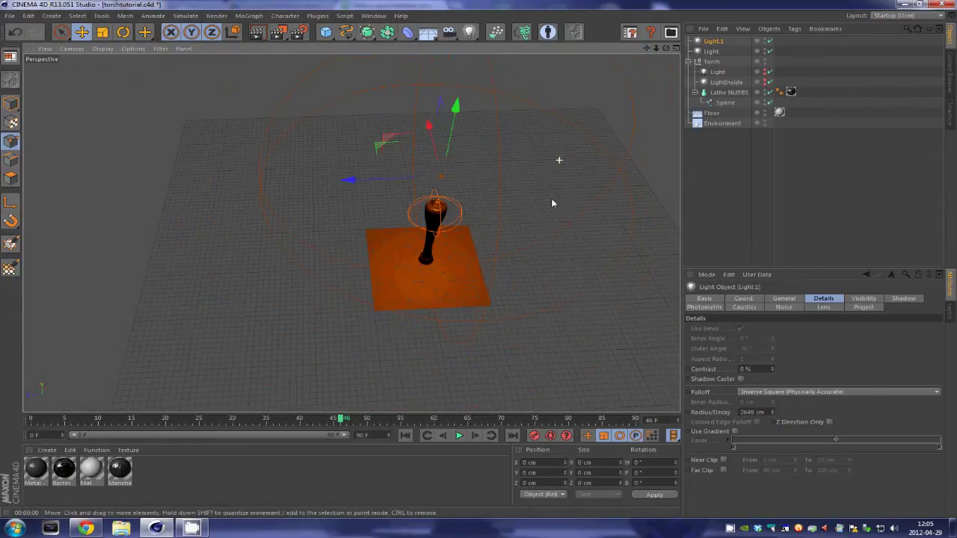
- Increase the upper light copy's radius/decay to 3295 cm and compare preview renders before and after the change
left_click_drag(647, 48, 598, 55)
key("ctrl+r")
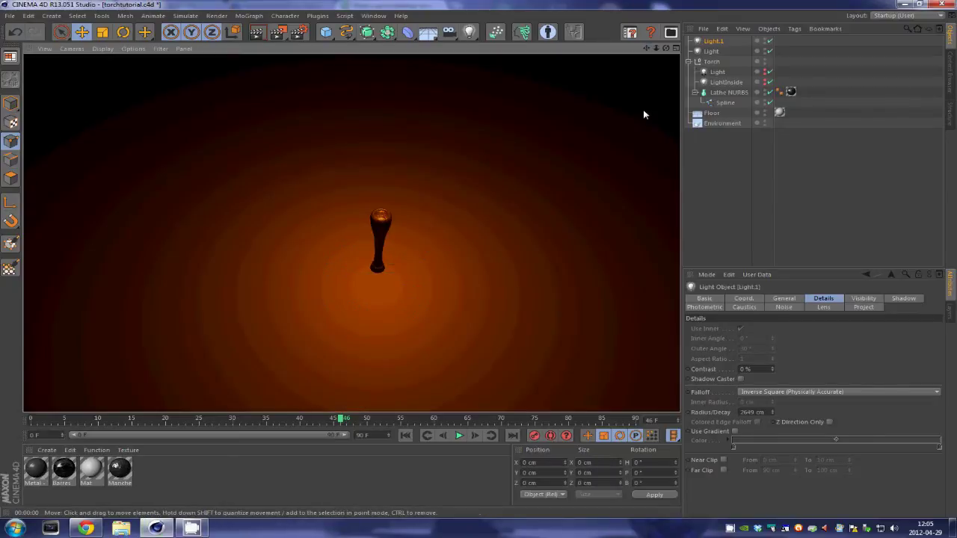
left_click_drag(770, 414, 773, 414)
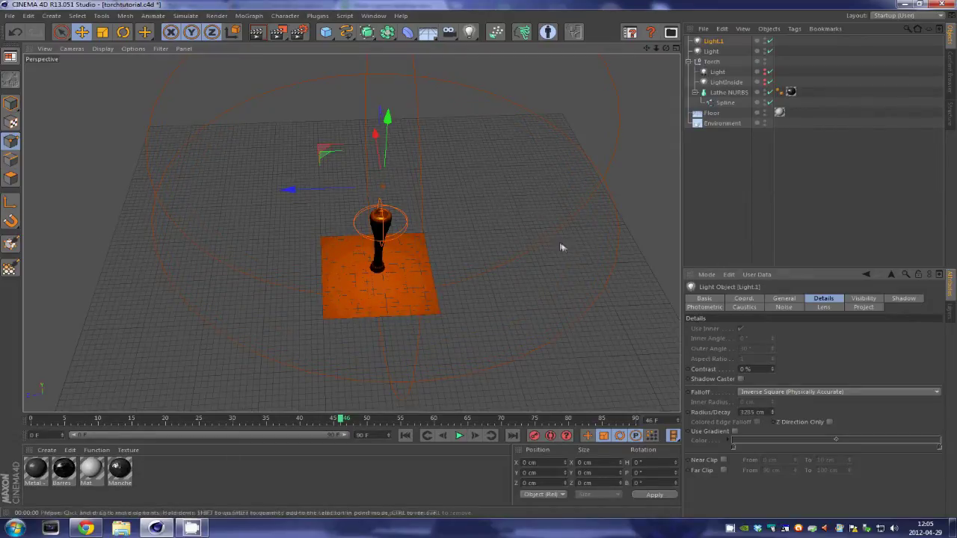
key("ctrl+r")
scroll(597, 206, "up", 3)
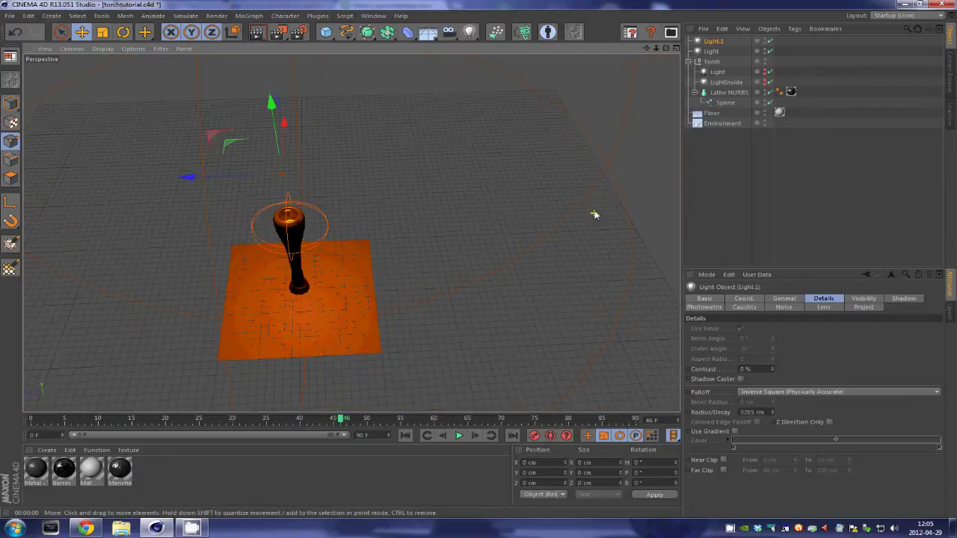
left_click_drag(647, 48, 743, 54)
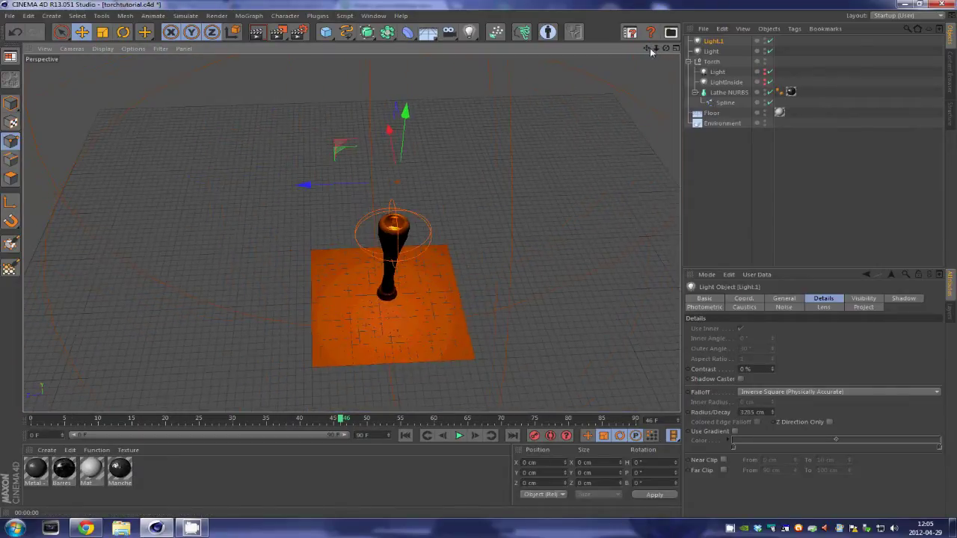
key("ctrl+r")
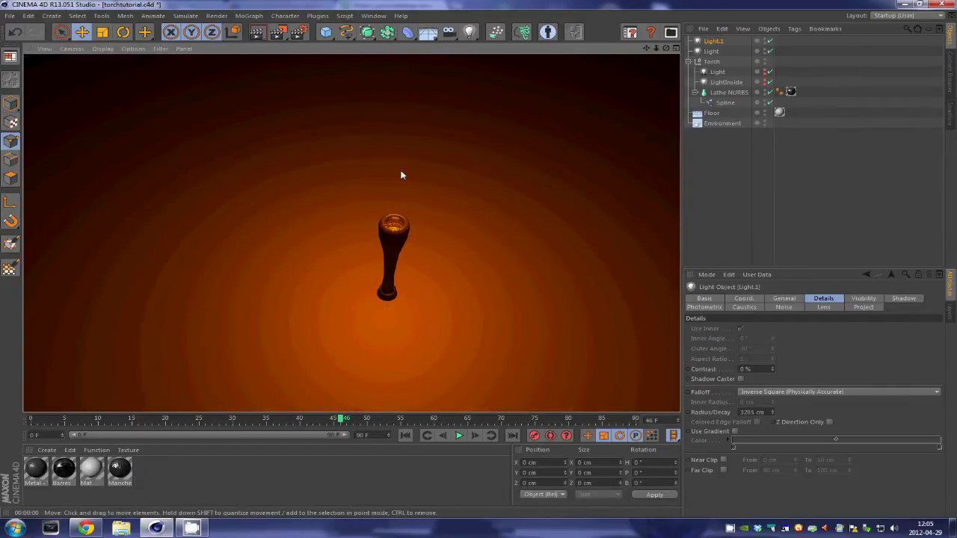
- Turn on Area shadows for the upper light copy
left_click(784, 308)
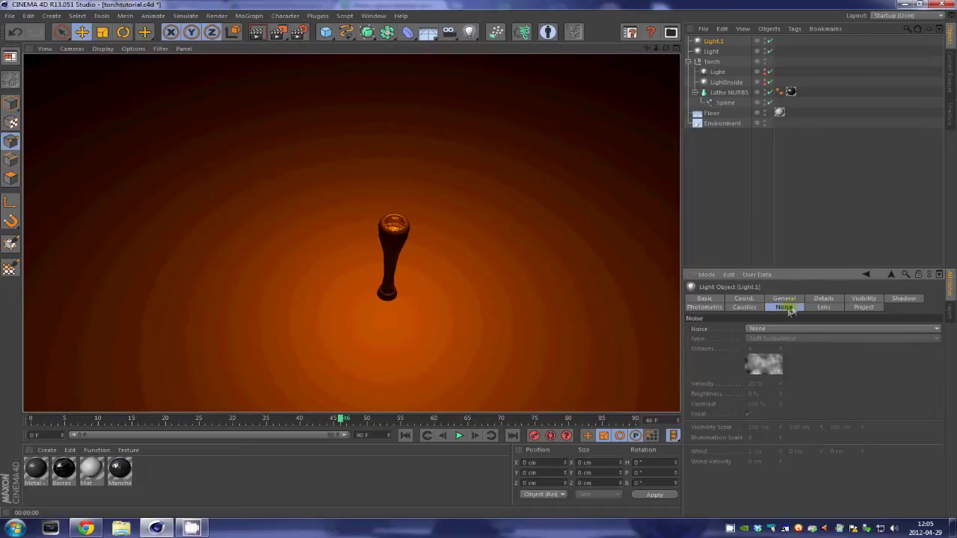
left_click(919, 298)
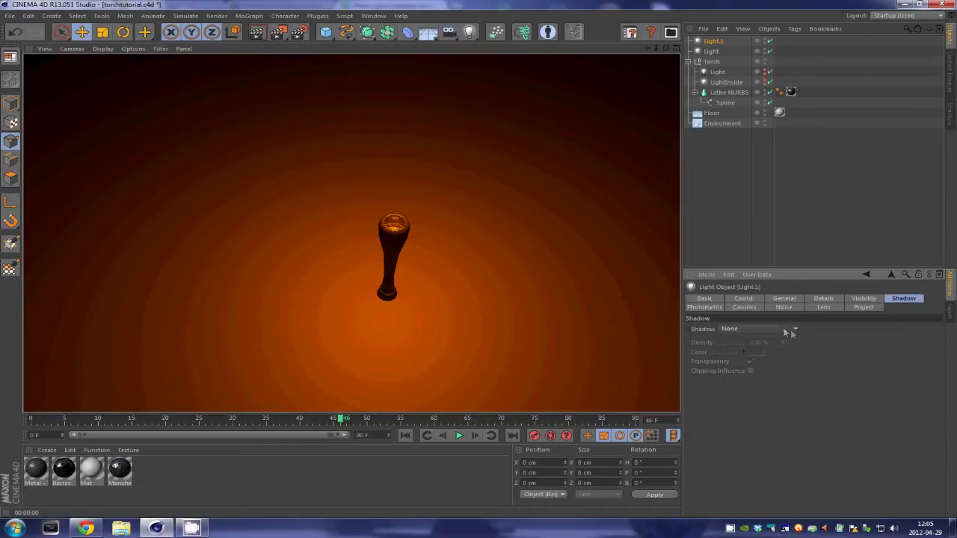
left_click(781, 329)
left_click(755, 370)
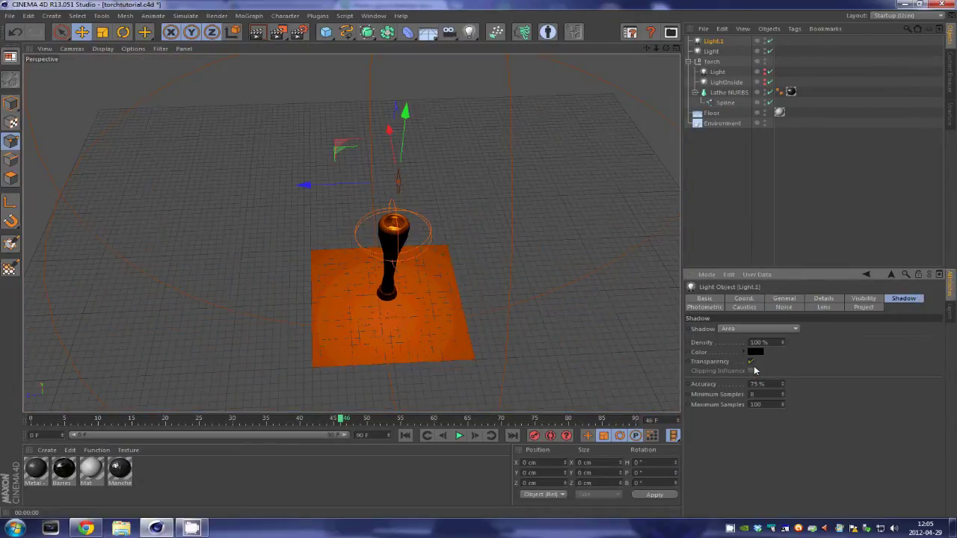
- Try Shadow Maps (Soft) and Raytraced (Hard) shadows on the upper light copy, rendering a preview of each
left_click(773, 329)
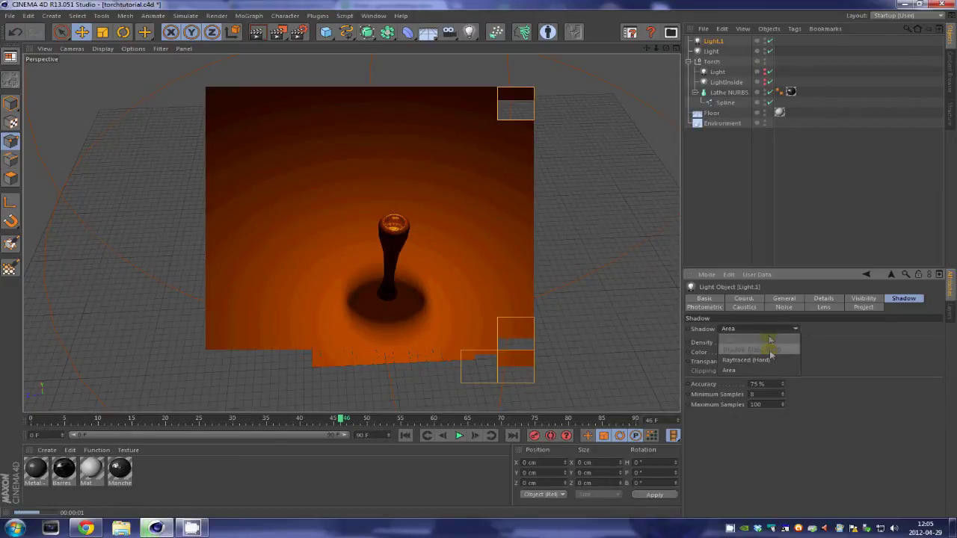
left_click(770, 351)
key("ctrl+r")
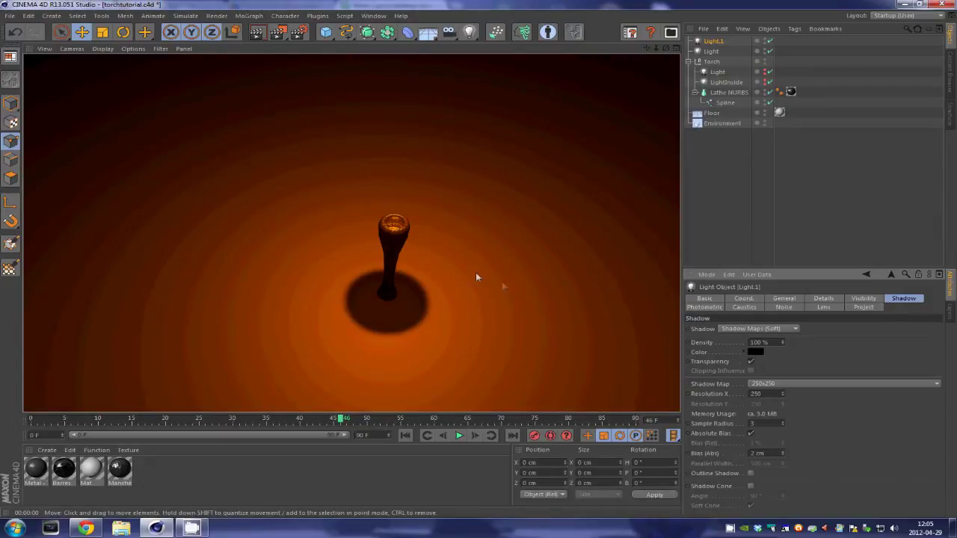
left_click(791, 332)
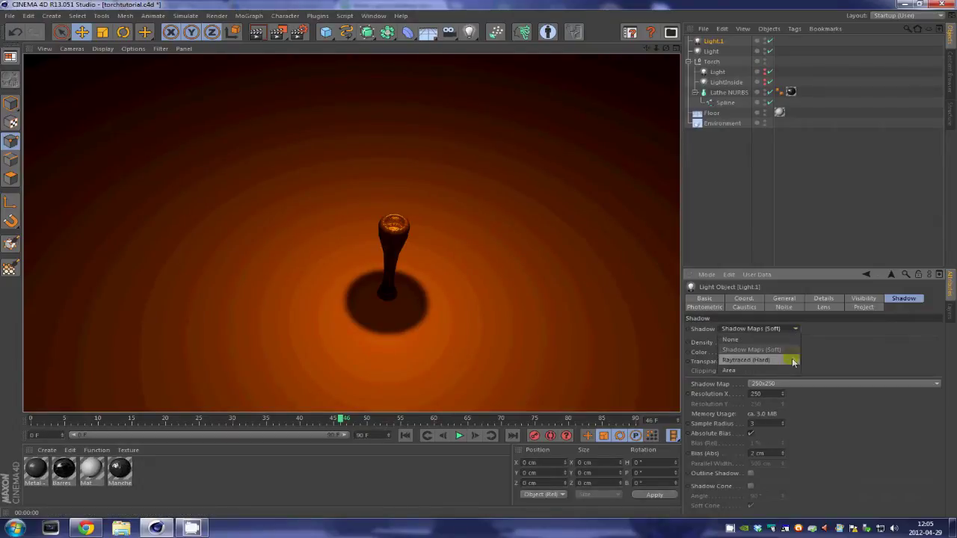
left_click(792, 358)
key("ctrl+r")
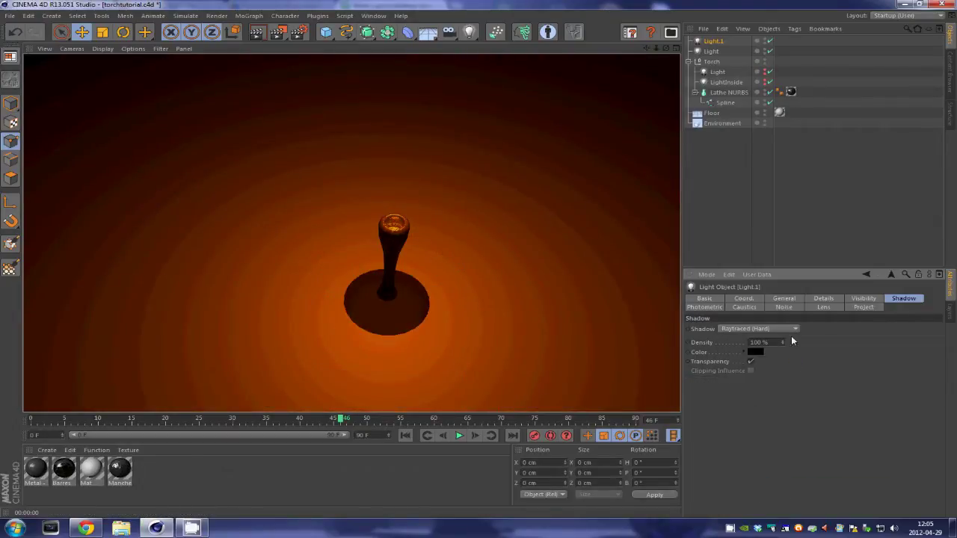
- Switch the upper light copy's shadow type back to Area and render a preview
left_click(792, 331)
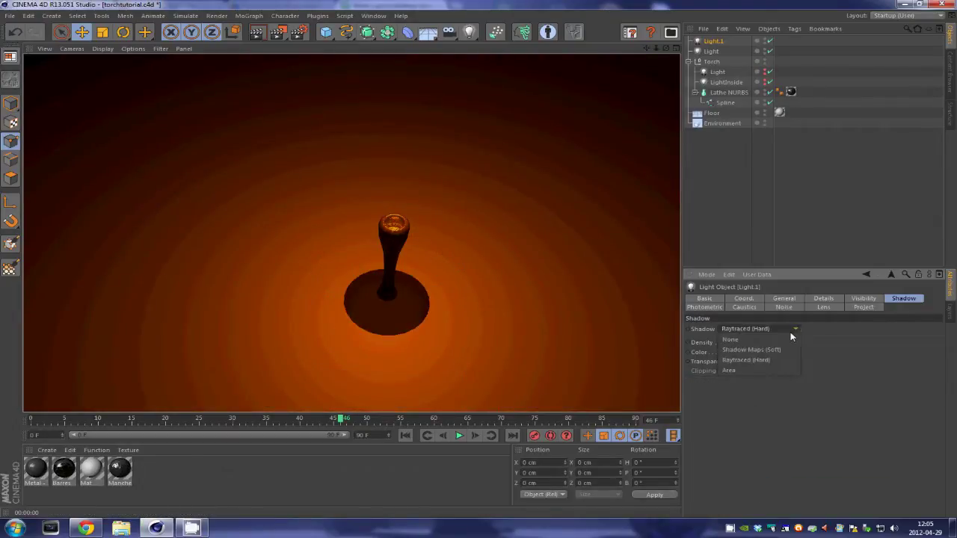
left_click(762, 369)
key("ctrl+r")
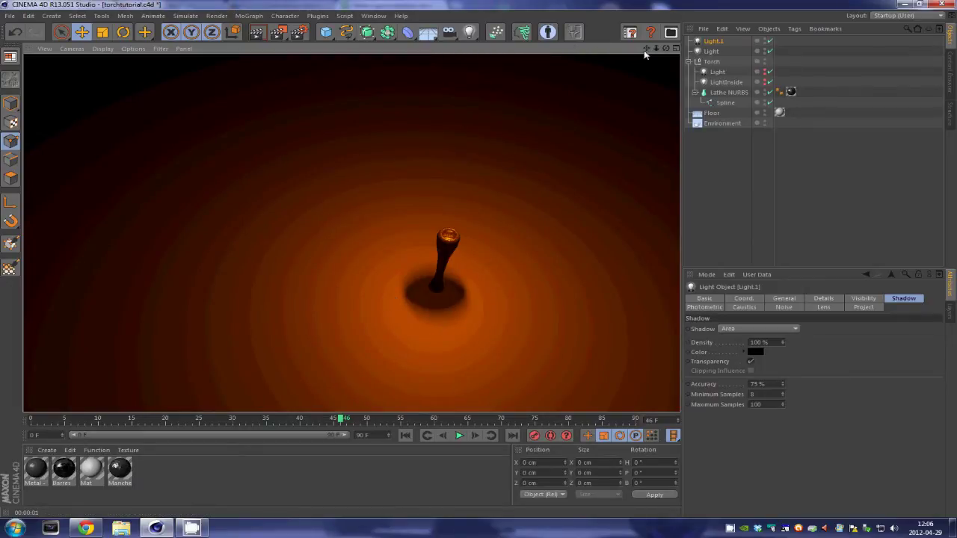
- Enable noise on the upper light copy for Both illumination and visibility, using the Wavy Turbulence type
left_click_drag(646, 48, 479, 259)
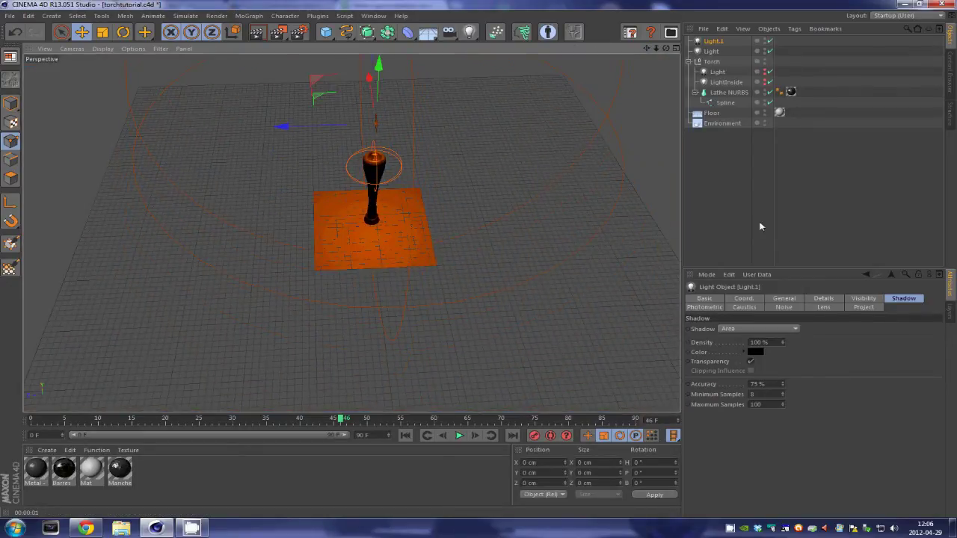
left_click(782, 307)
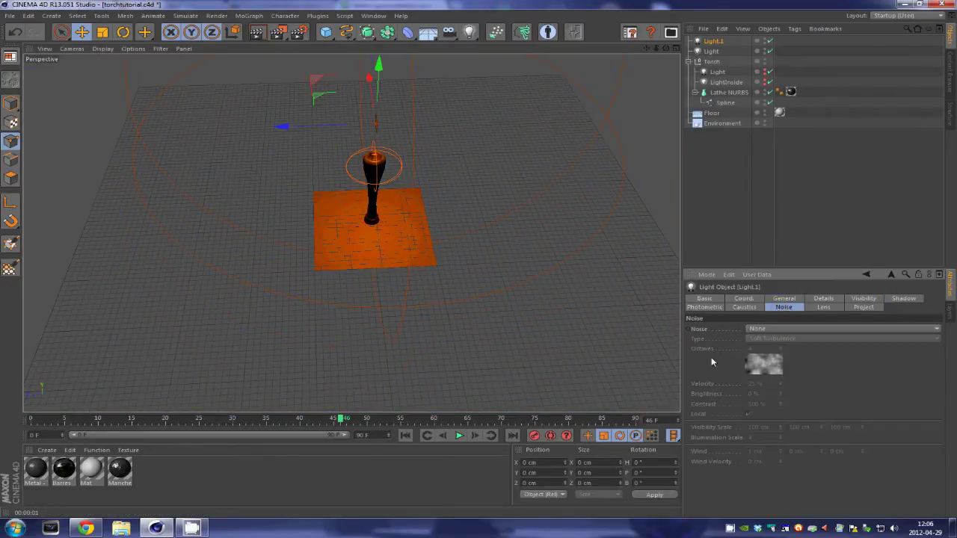
left_click(779, 329)
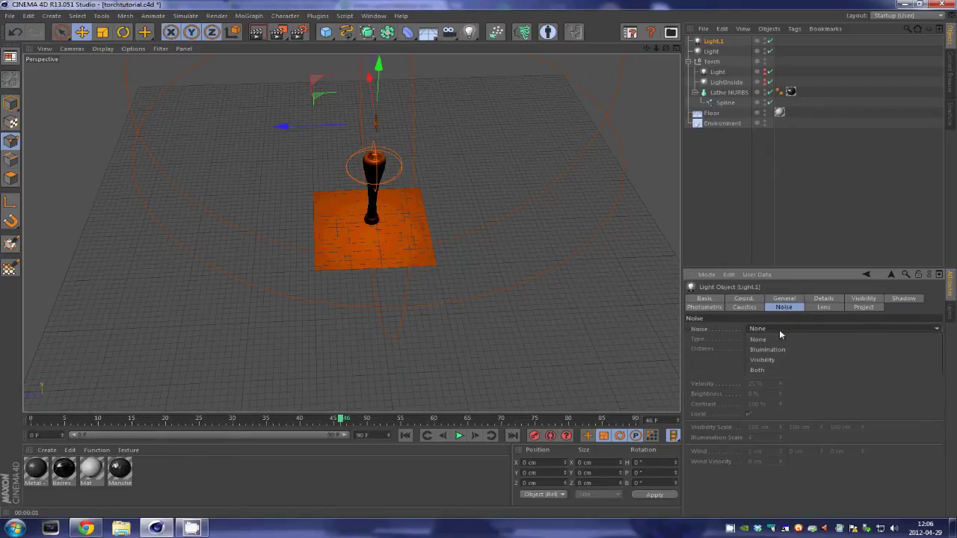
left_click(775, 371)
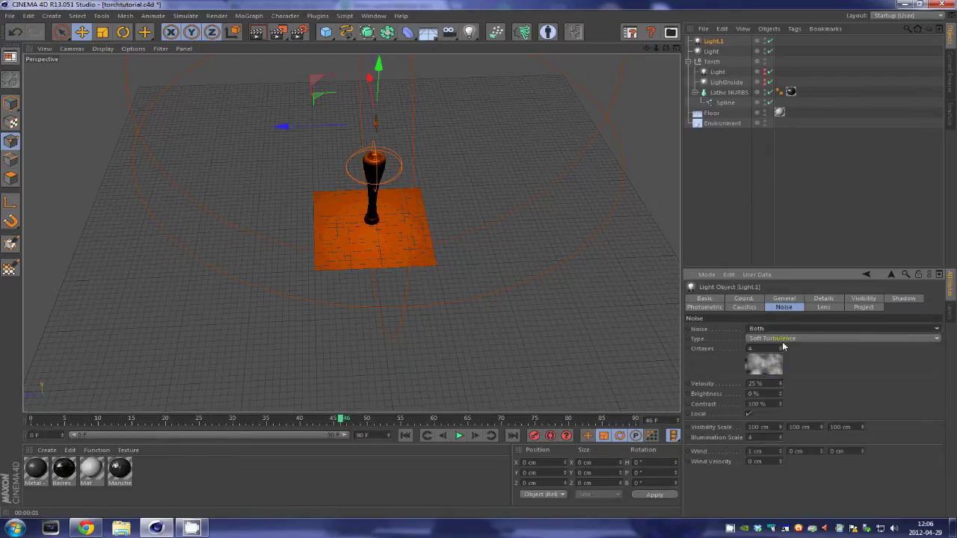
left_click(782, 339)
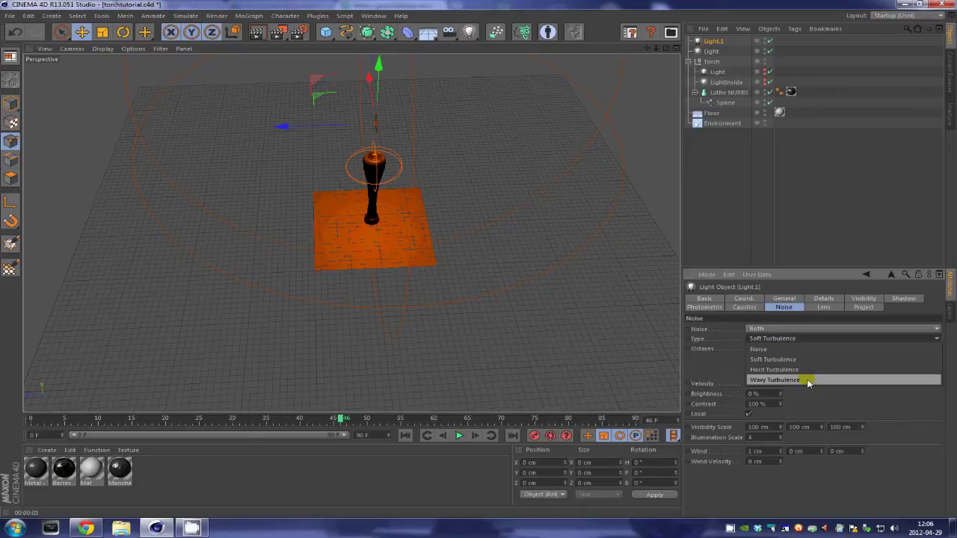
left_click(808, 381)
- Set the noise to 1 octave, 299 % velocity, wind 216, 126 and 96 cm, and wind velocity 67 cm, and render a preview
left_click_drag(781, 349, 783, 349)
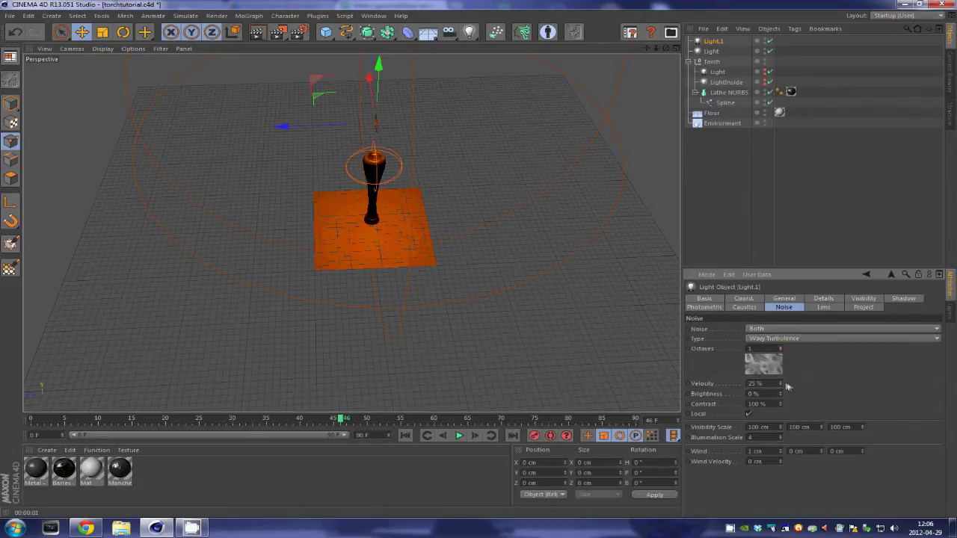
left_click_drag(781, 385, 781, 386)
left_click_drag(782, 451, 858, 459)
left_click_drag(782, 462, 782, 412)
key("ctrl+r")
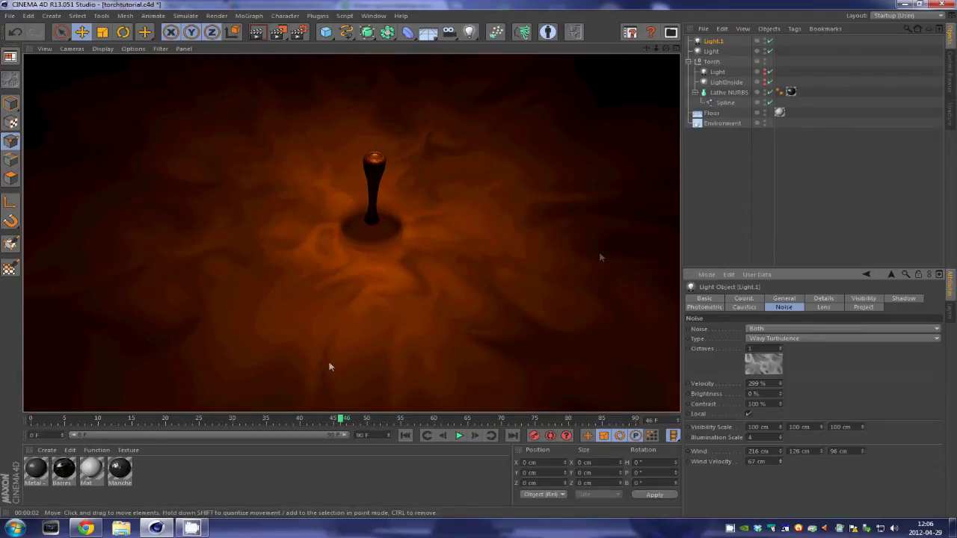
- Soften the light's noise with brightness 40 % and contrast 14 %, checking the changes in preview renders
left_click_drag(780, 396, 778, 406)
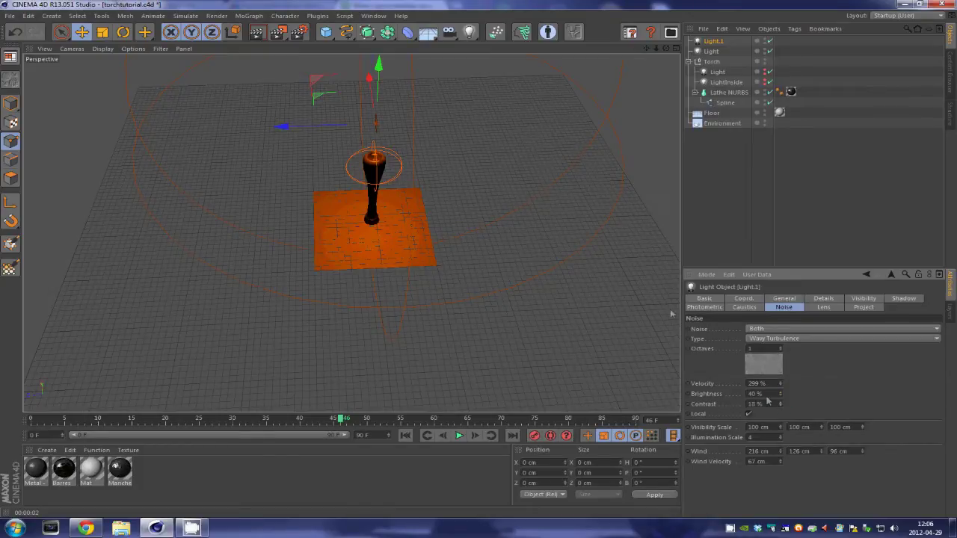
key("ctrl+r")
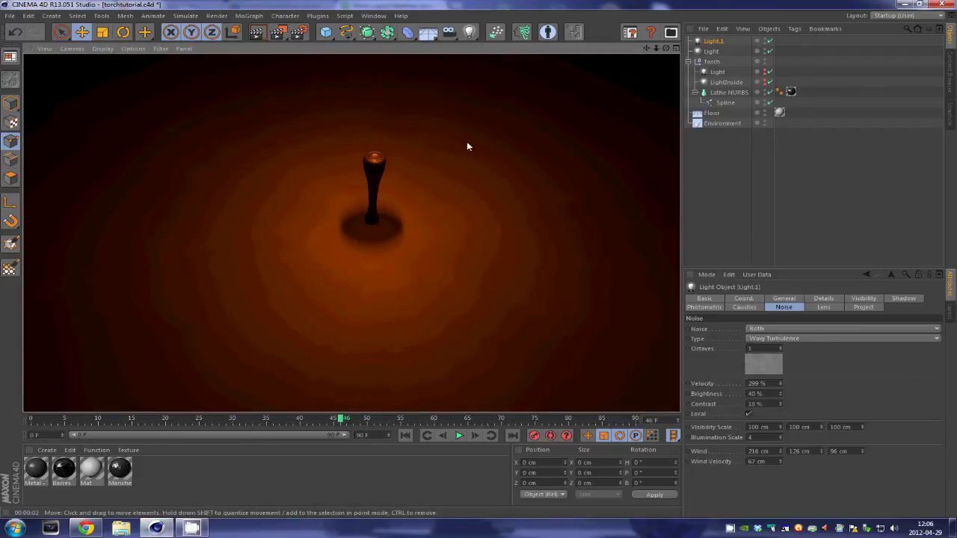
left_click(780, 405)
key("ctrl+r")
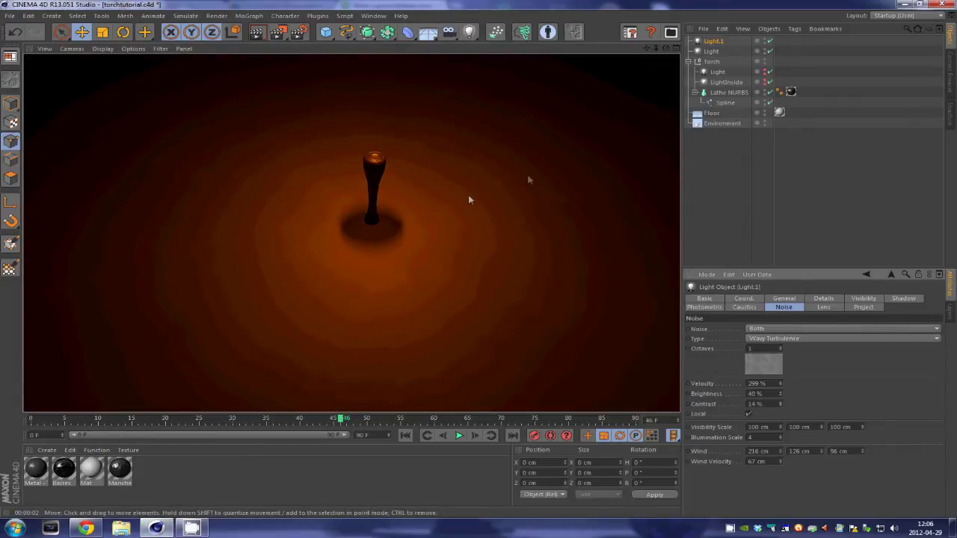
- Start rendering the animation to the Picture Viewer, overwriting the existing AVI file, and play the first finished frames
left_click(281, 34)
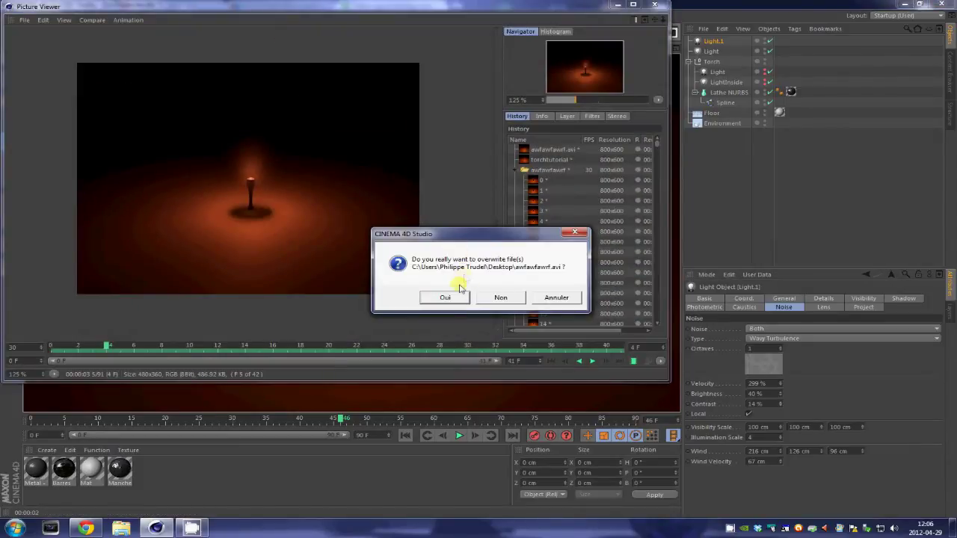
left_click(457, 297)
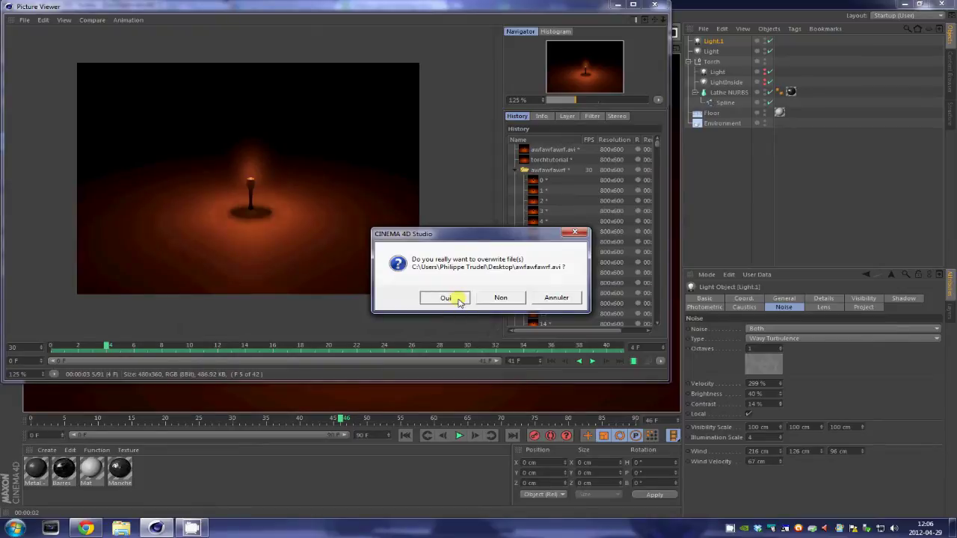
left_click(593, 361)
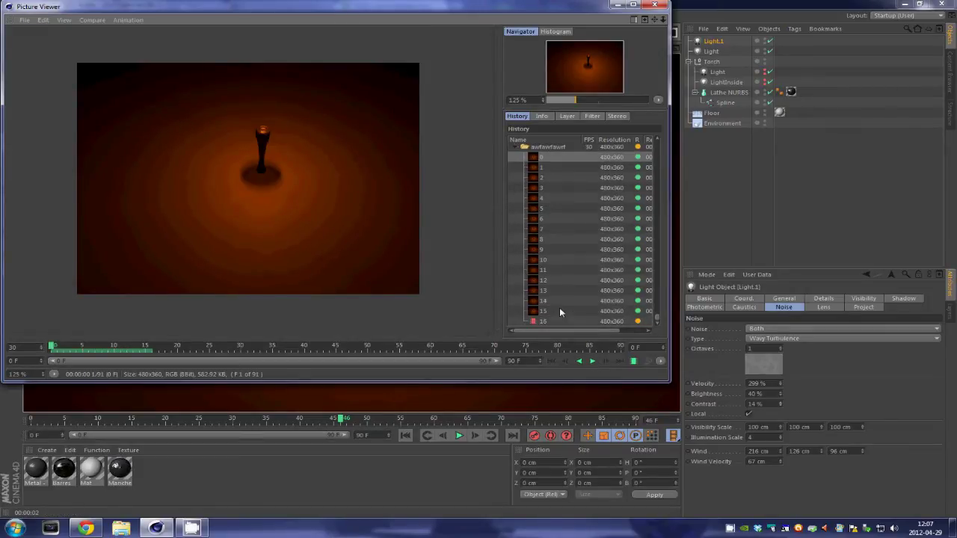
- Inspect rendered frame 15, replay the finished frames, and close the Picture Viewer while stopping the running render
left_click(559, 308)
left_click(580, 333)
left_click_drag(579, 332, 545, 324)
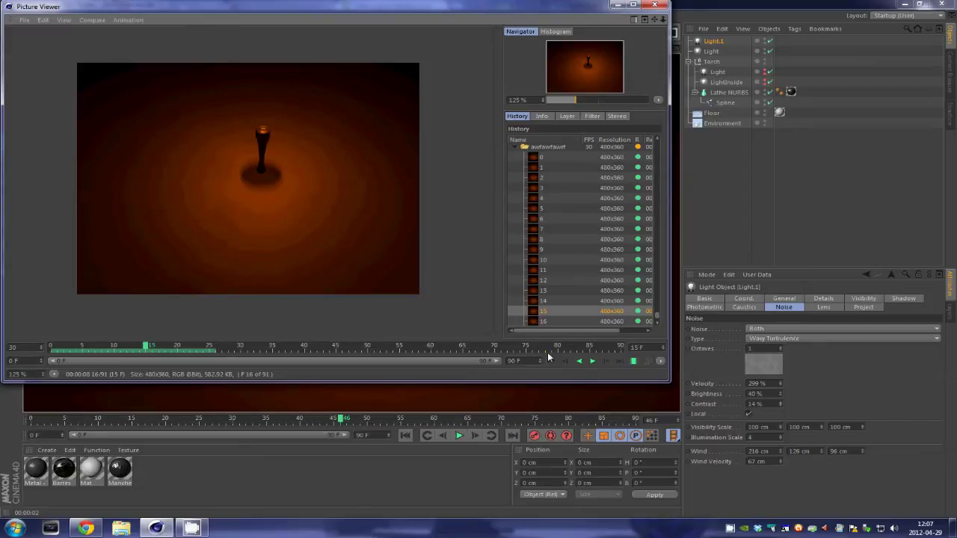
left_click(592, 362)
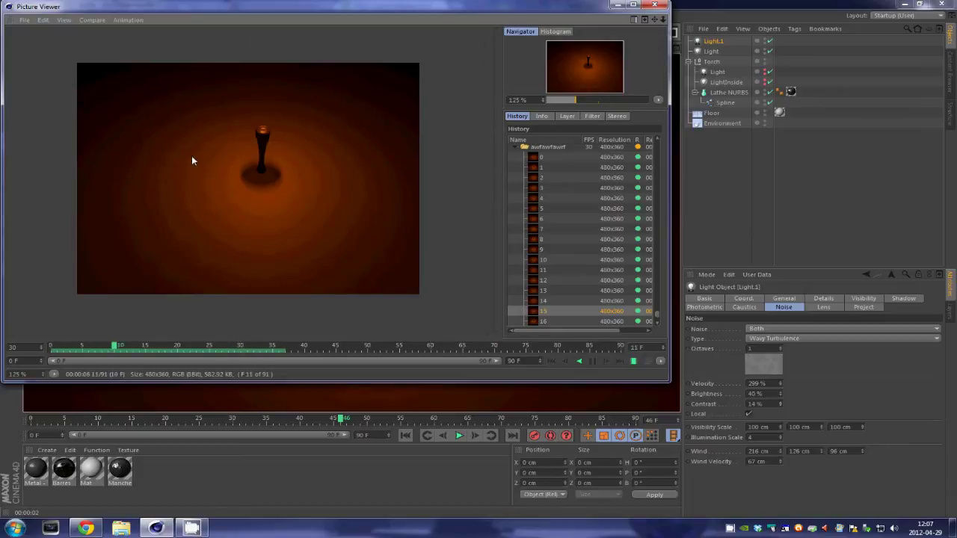
left_click(654, 4)
left_click(488, 297)
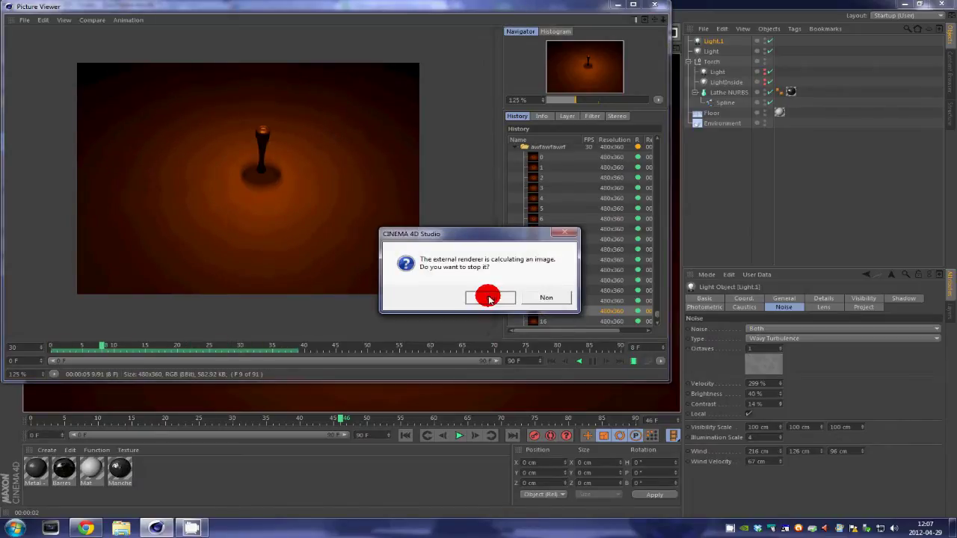
- Lower the upper light copy's noise velocity to 273 % and adjust its wind value
left_click_drag(780, 384, 780, 388)
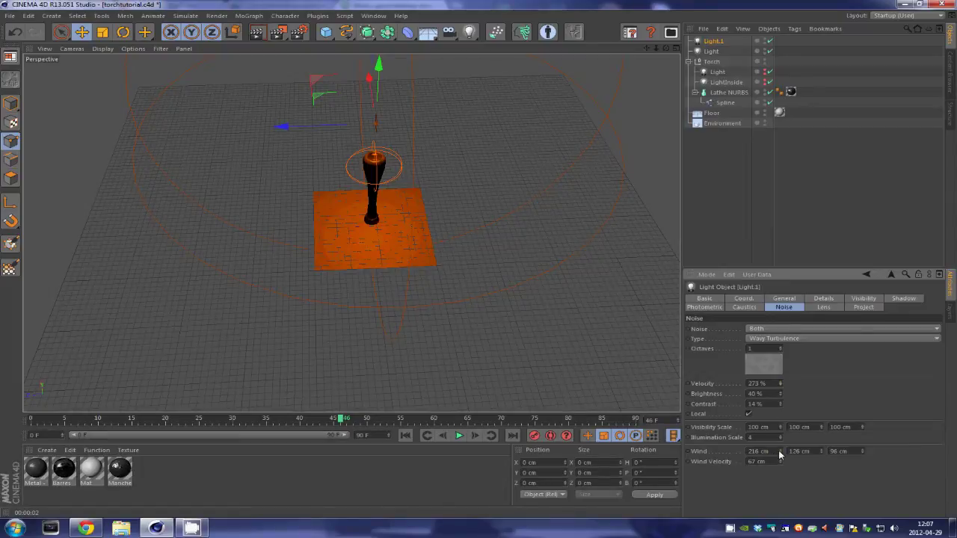
mouse_move(780, 454)
left_mouse_down()
mouse_move(819, 449)
mouse_move(790, 443)
mouse_move(781, 461)
left_mouse_up()
- Set the upper light copy's visible light to Volumetric
left_click(875, 300)
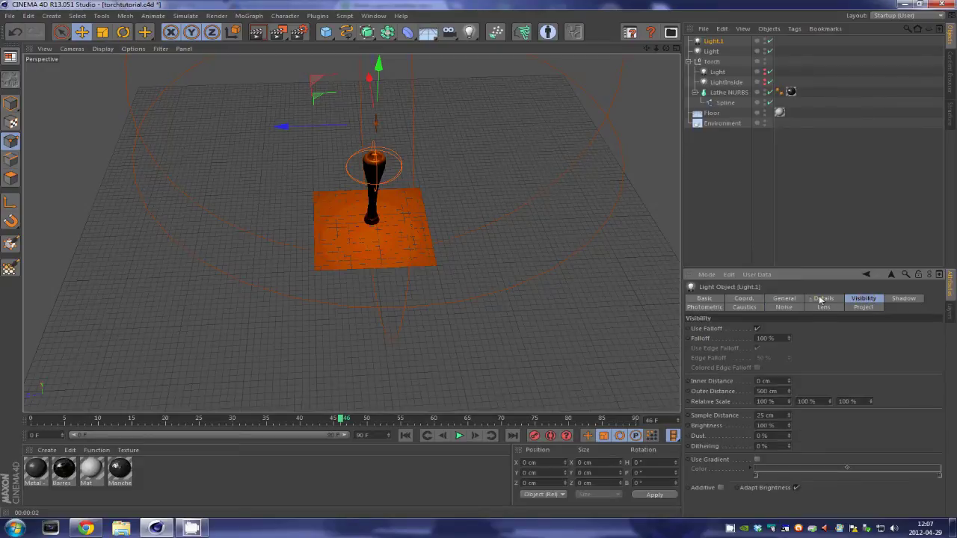
left_click(747, 299)
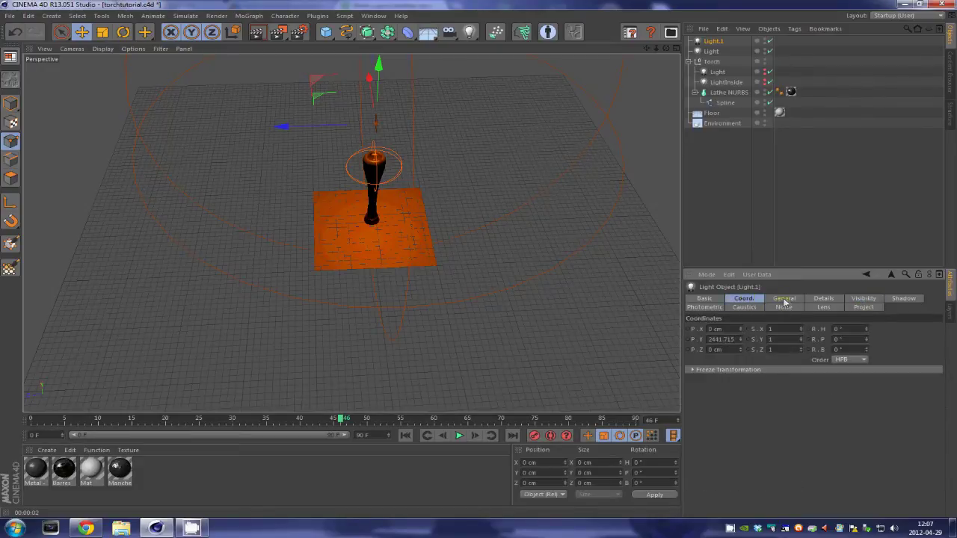
left_click(783, 298)
left_click(745, 390)
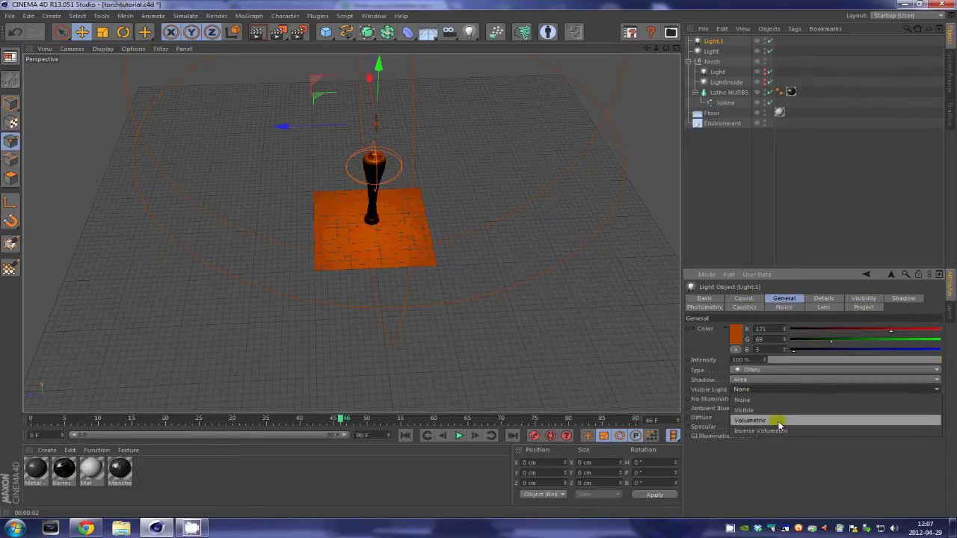
left_click(773, 419)
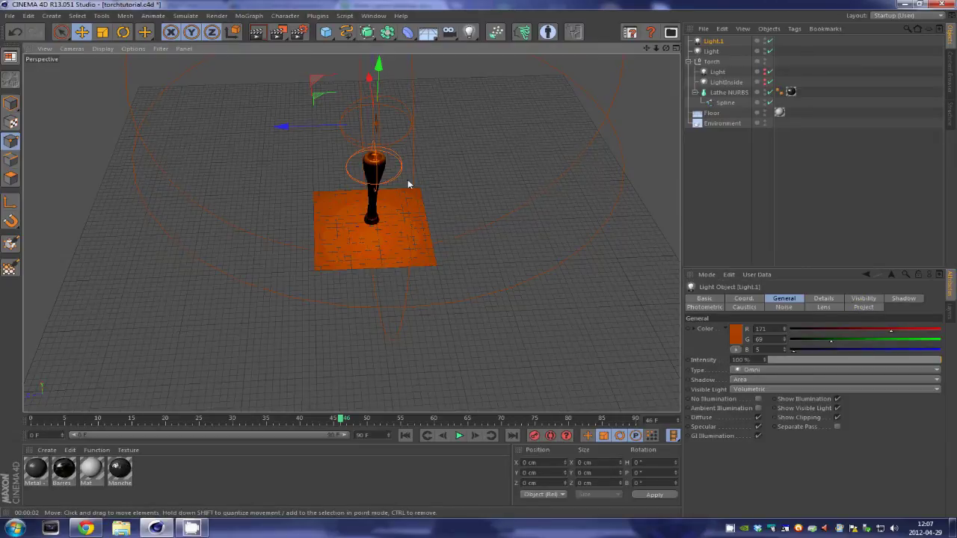
- Raise the upper light copy's visibility outer distance to 1032 cm and then 2077 cm, test-rendering a lower view of the torch each time
scroll(403, 176, "up", 2)
scroll(359, 134, "up", 2)
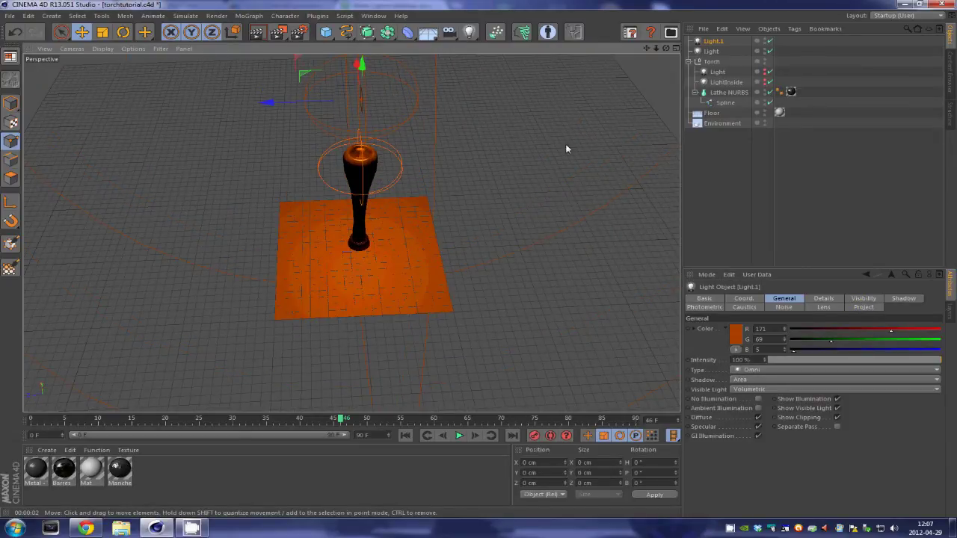
left_click(863, 298)
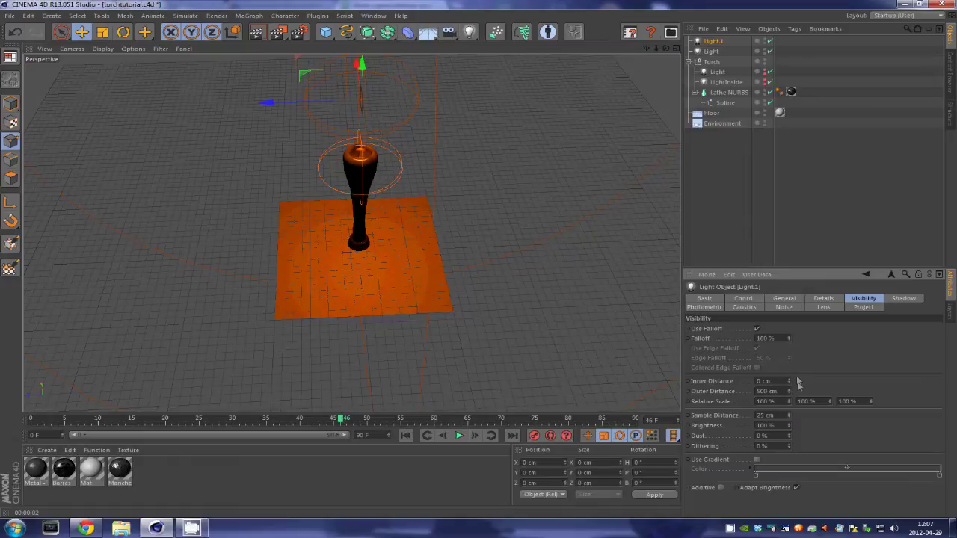
left_click_drag(792, 391, 799, 404)
left_click_drag(666, 48, 480, 258)
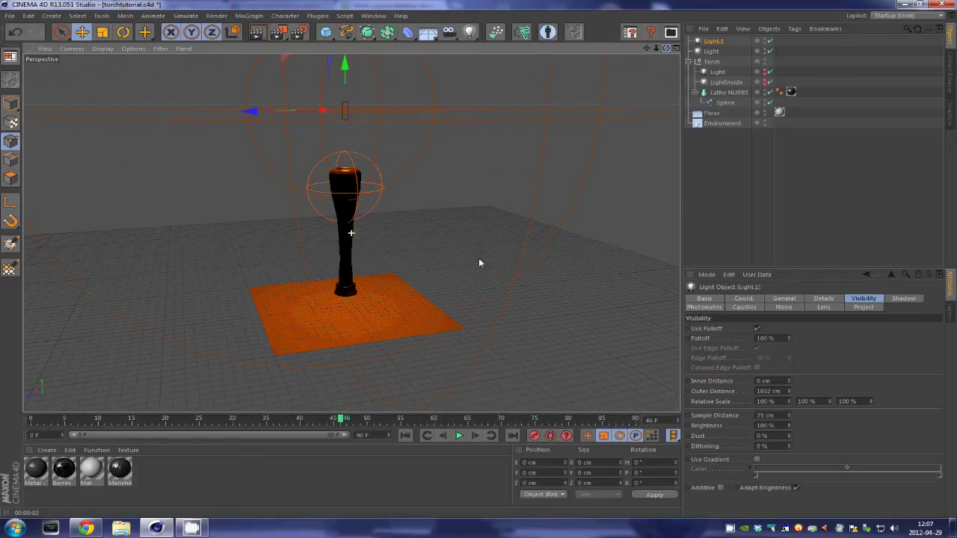
key("ctrl+r")
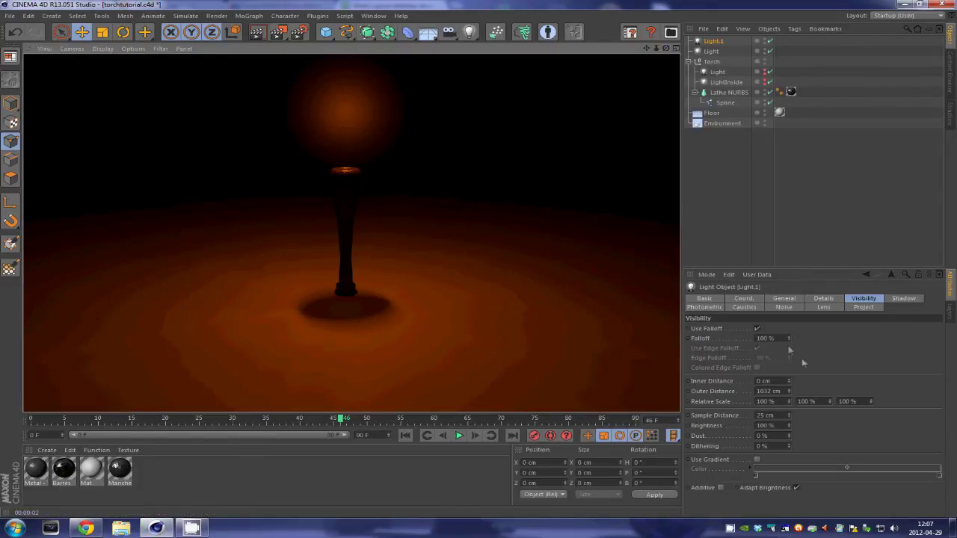
left_click_drag(787, 392, 789, 391)
key("ctrl+r")
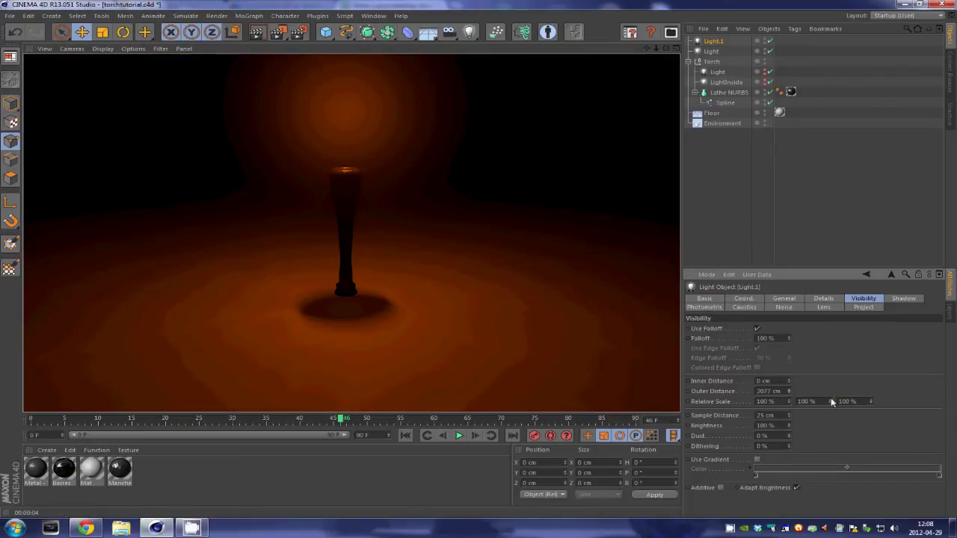
- Set the upper light copy's second relative scale value to 208 % and its outer distance to 2019 cm, test-rendering the changes
left_click(830, 401)
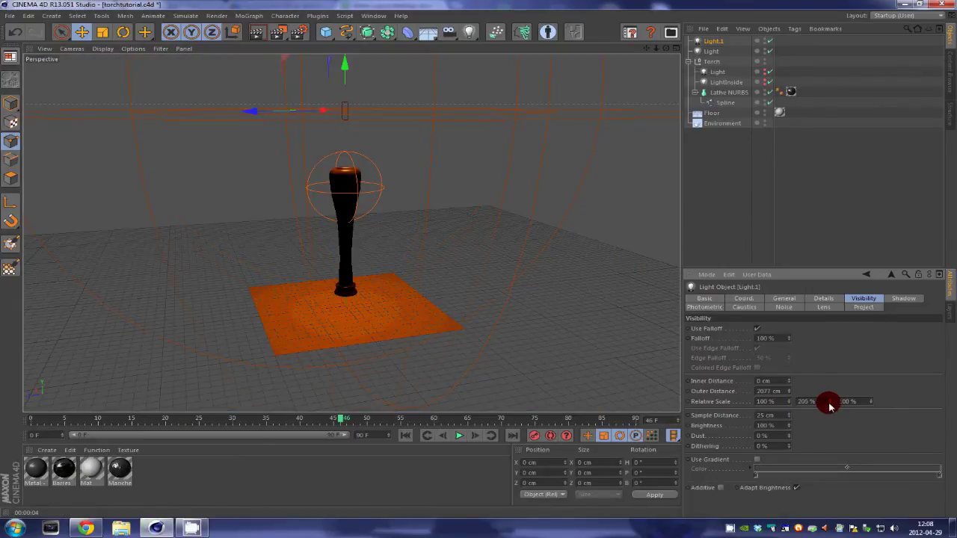
left_click_drag(828, 406, 829, 407)
key("ctrl+r")
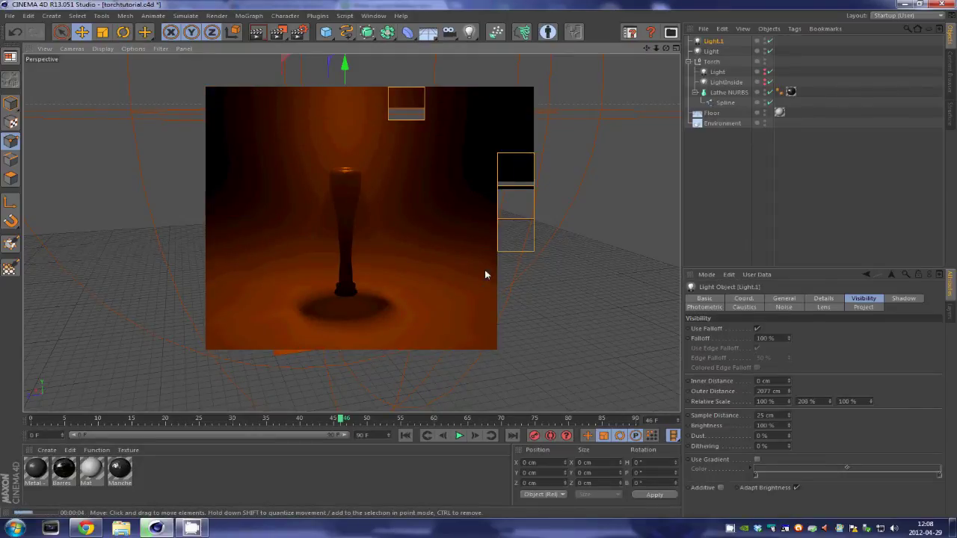
left_click(788, 394)
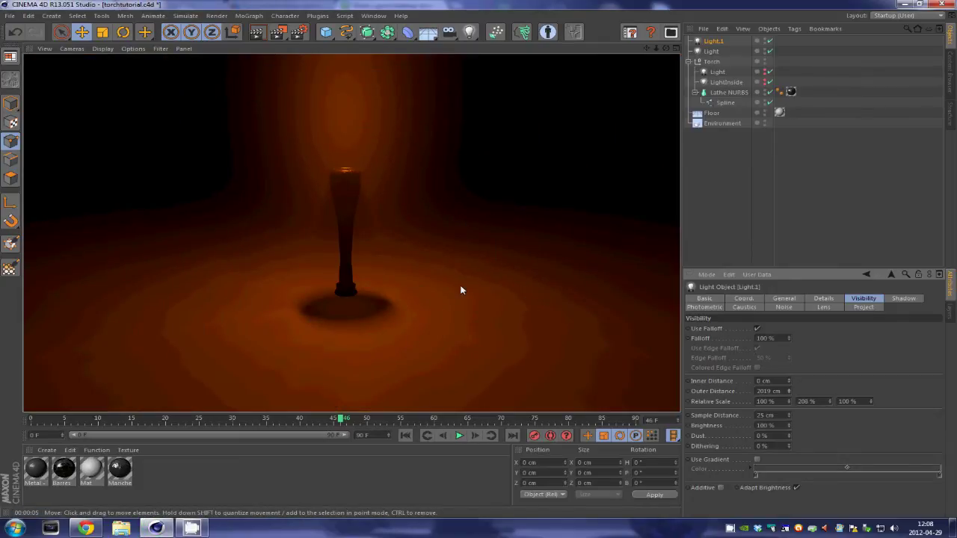
key("ctrl+r")
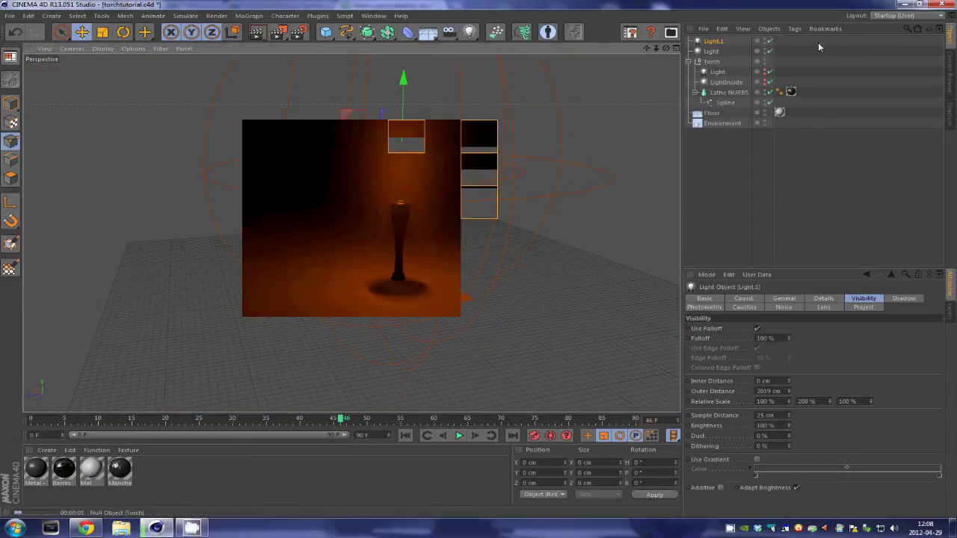
- Switch to the Animation layout and show the General settings of the upper light copy, Light.1
left_click(910, 16)
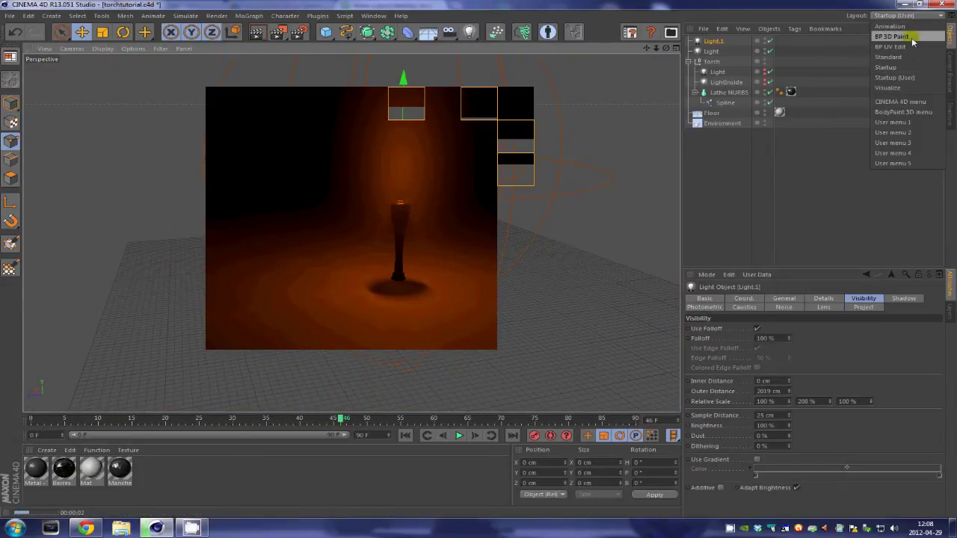
left_click(893, 26)
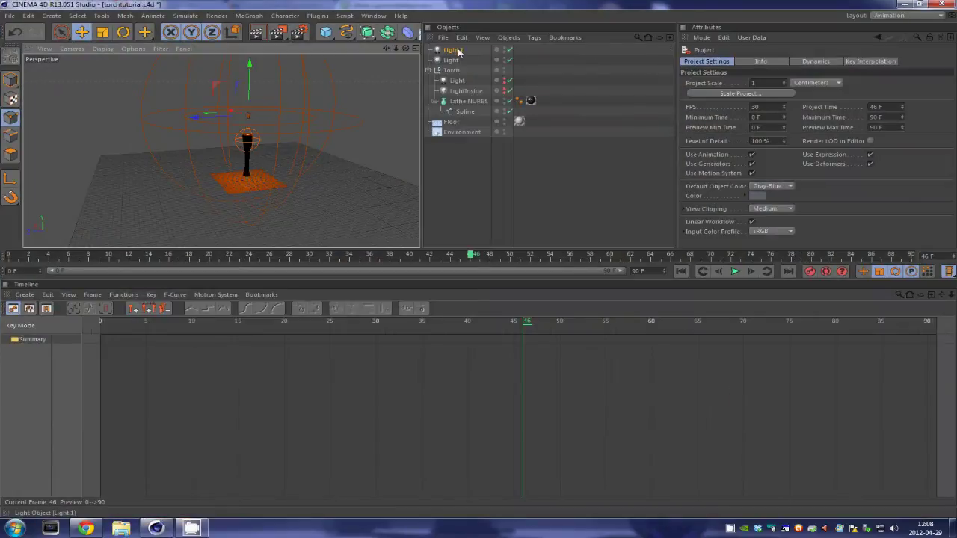
left_click(455, 50)
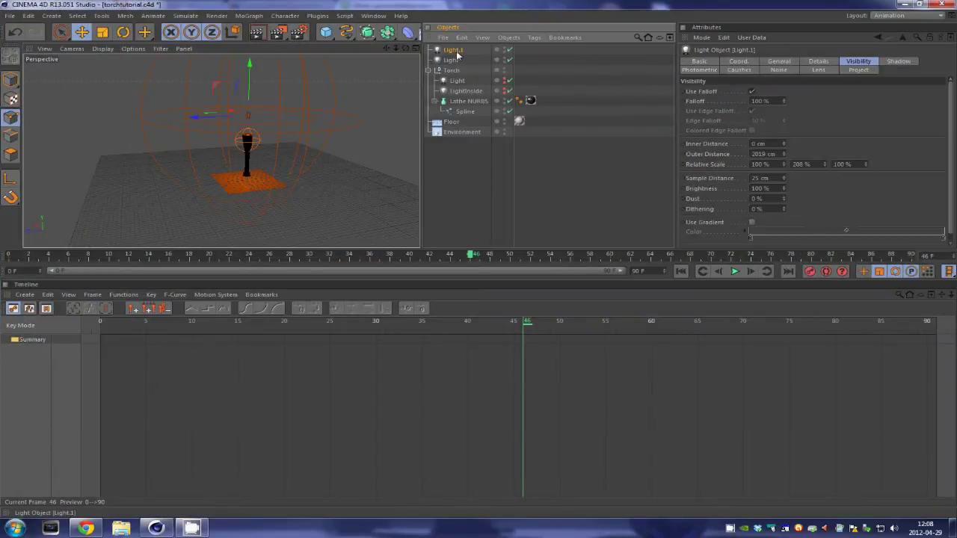
left_click(778, 62)
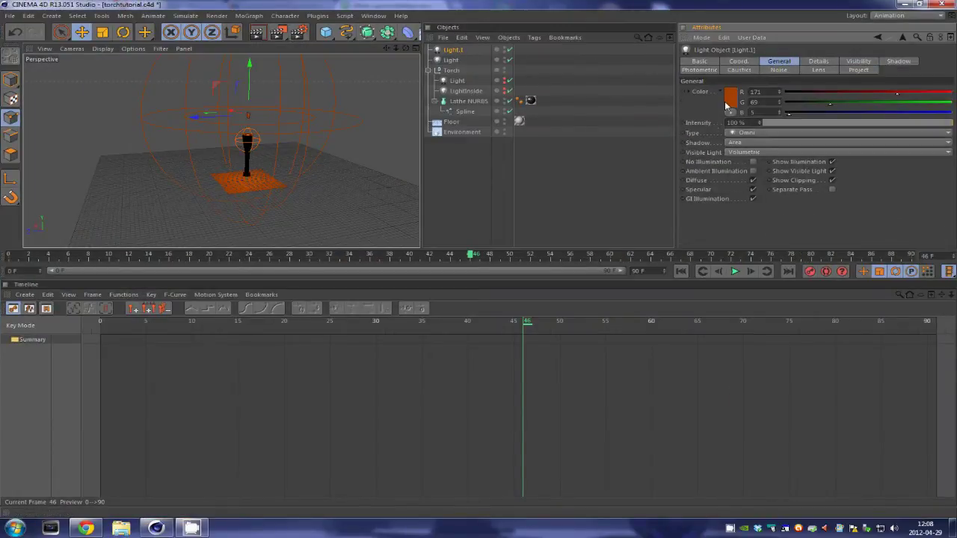
left_click(114, 334)
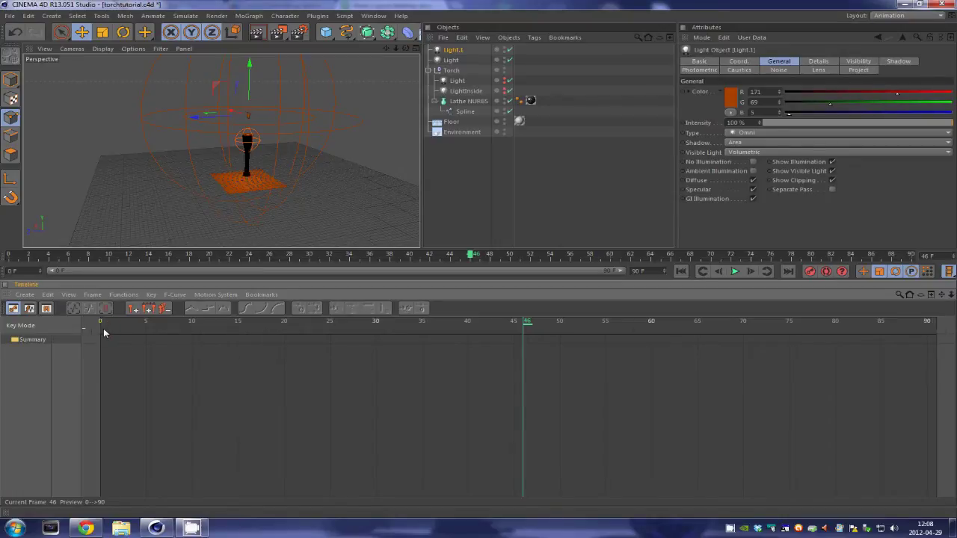
left_click(106, 345)
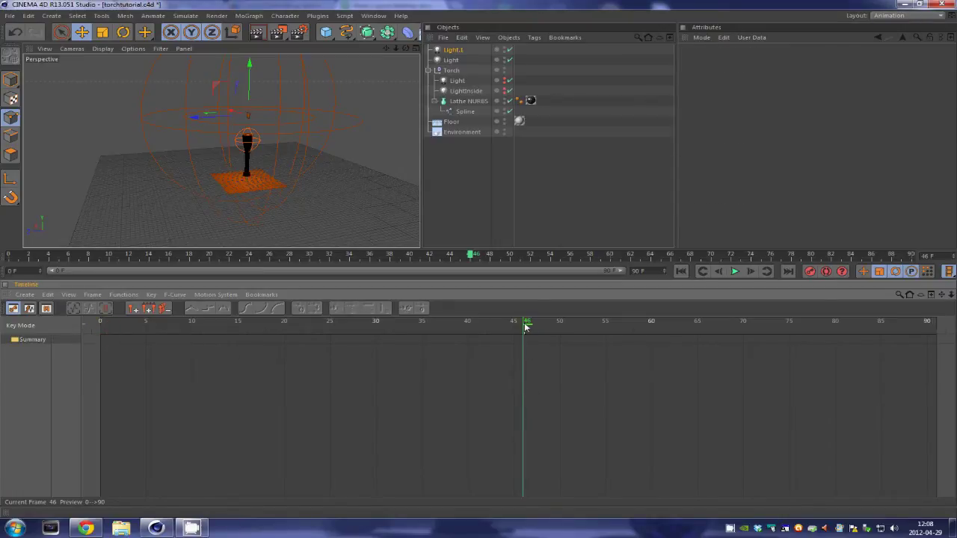
- Set Light.1's intensity to 117 % at frame 0 and record a keyframe for it
left_click_drag(526, 328, 101, 325)
left_click(452, 50)
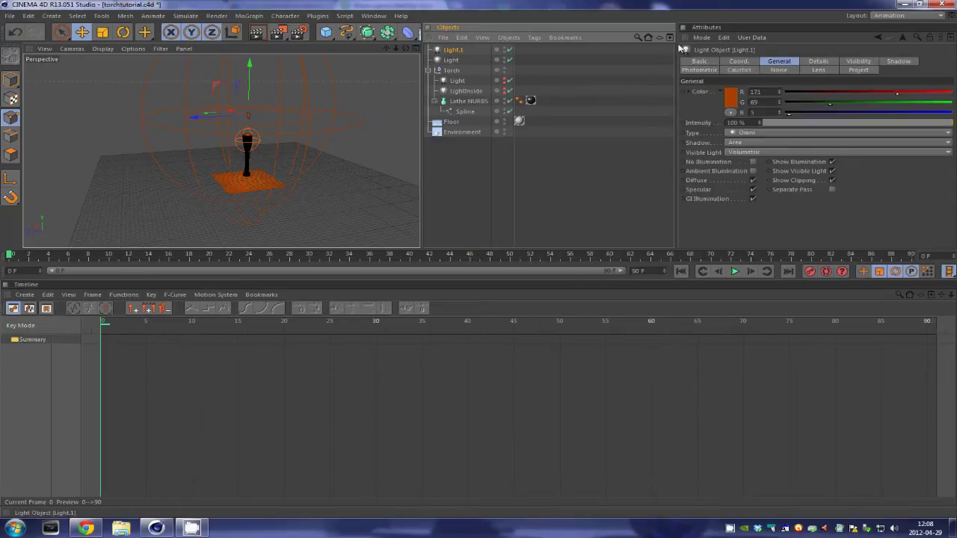
left_click_drag(760, 122, 759, 125)
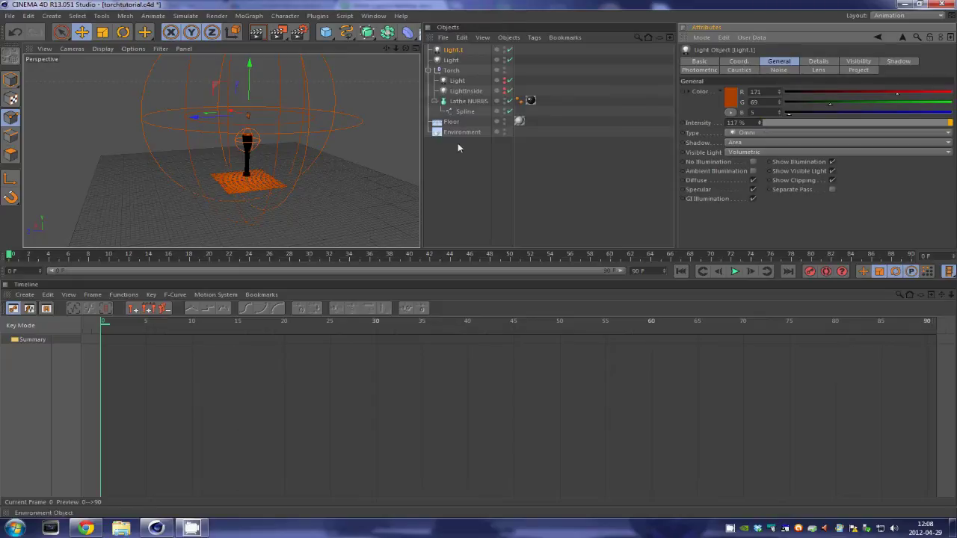
left_click(683, 122, "ctrl")
- Set Light.1's intensity to 152 % at frame 16 and record a second keyframe
left_click_drag(192, 320, 257, 320)
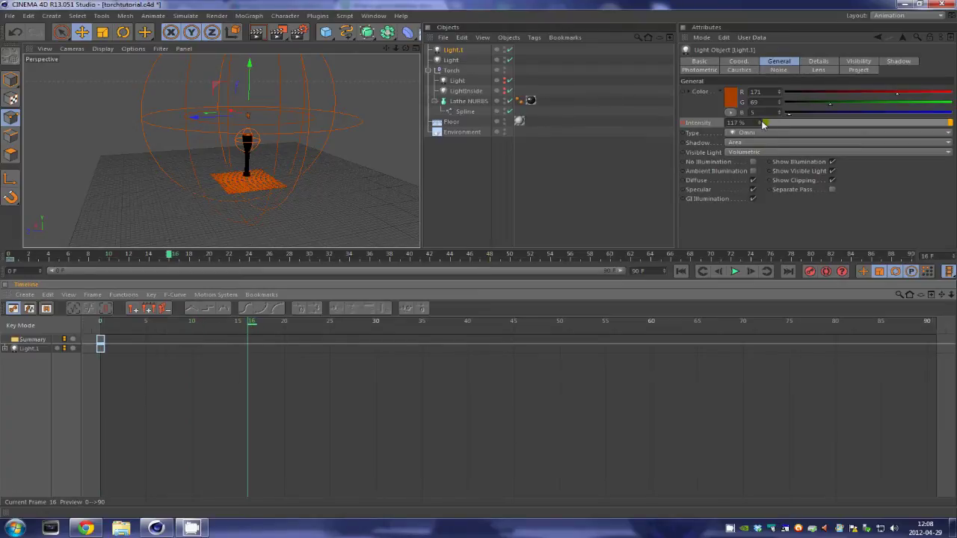
left_click_drag(763, 124, 761, 124)
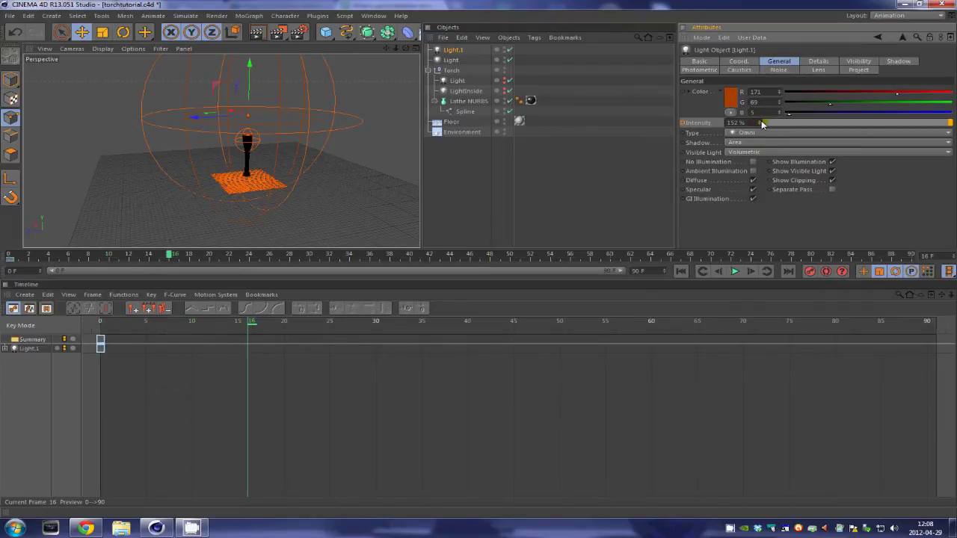
left_click(684, 124, "ctrl")
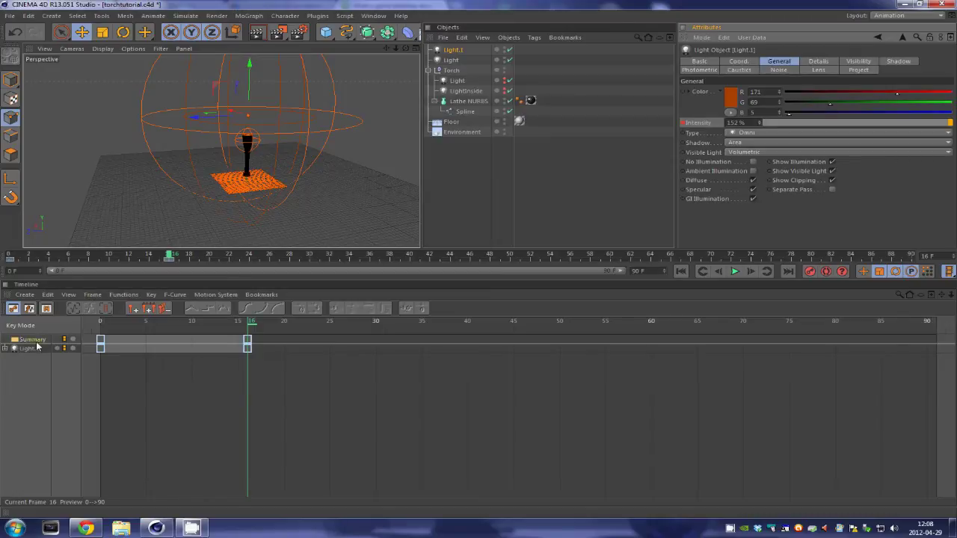
- Make Light.1's intensity track repeat after its last keyframe
right_click(31, 349)
mouse_move(53, 423)
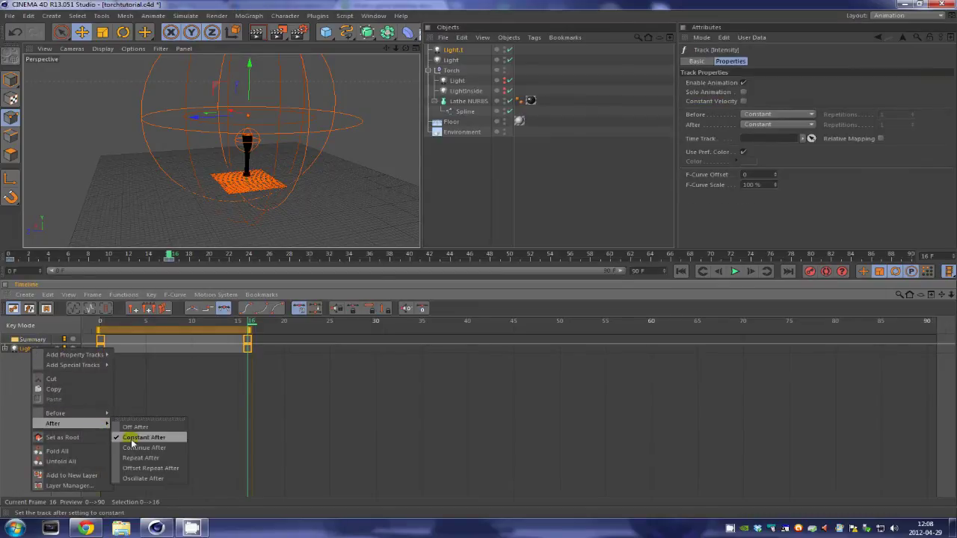
left_click(161, 459)
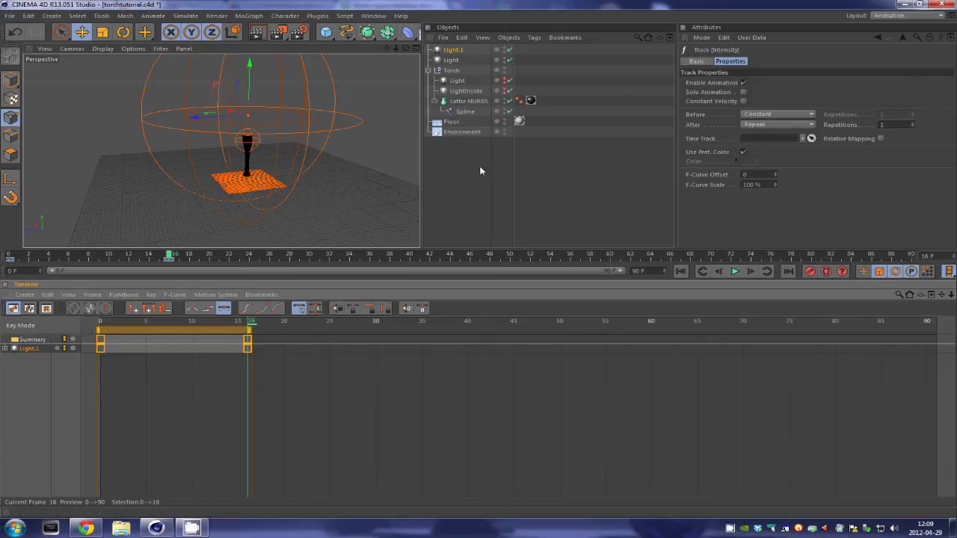
- Return to the Startup (User) layout and play the animation to check the repeating light intensity
left_click(897, 16)
left_click(896, 26)
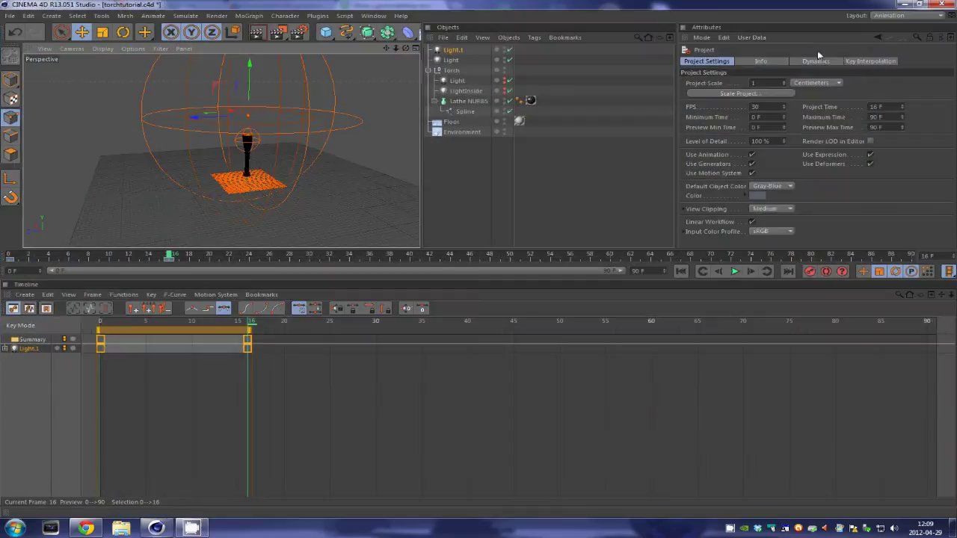
left_click(894, 77)
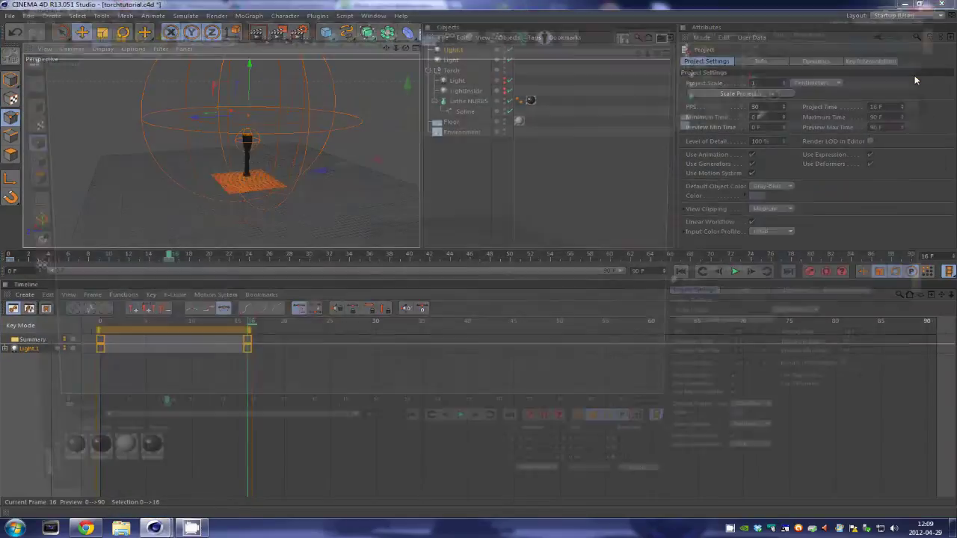
left_click(459, 436)
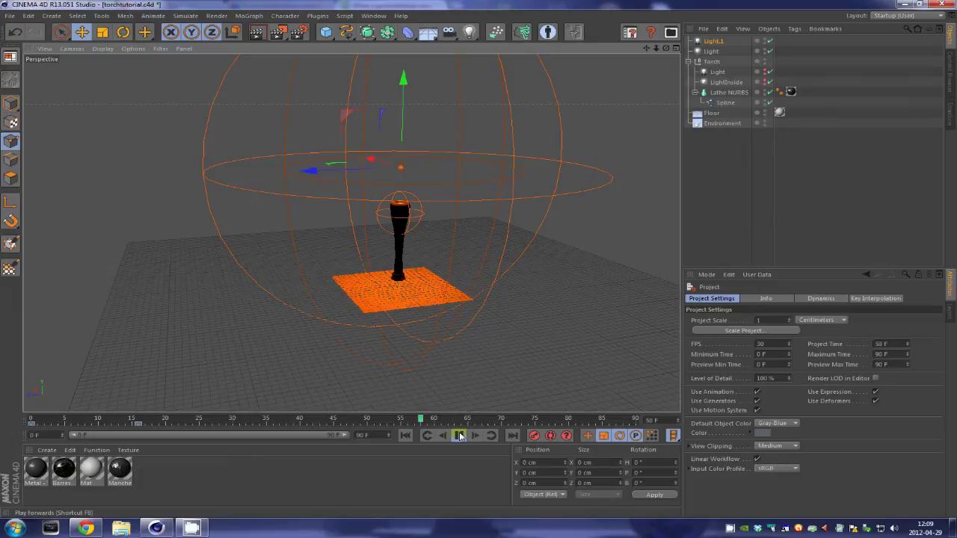
left_click(459, 436)
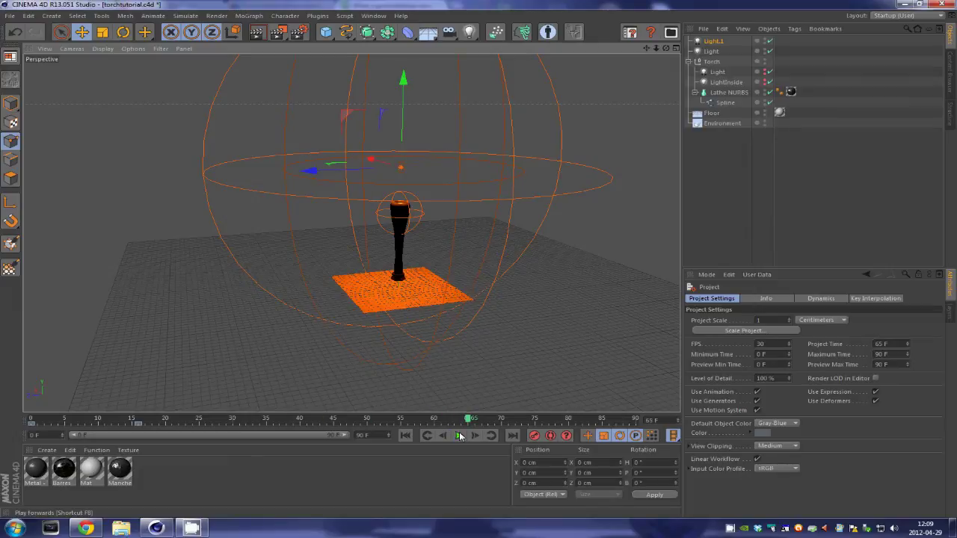
- Go back to the Animation layout and set the Light.1 intensity track's repetitions after the last key to 1000
left_click(916, 15)
left_click(921, 27)
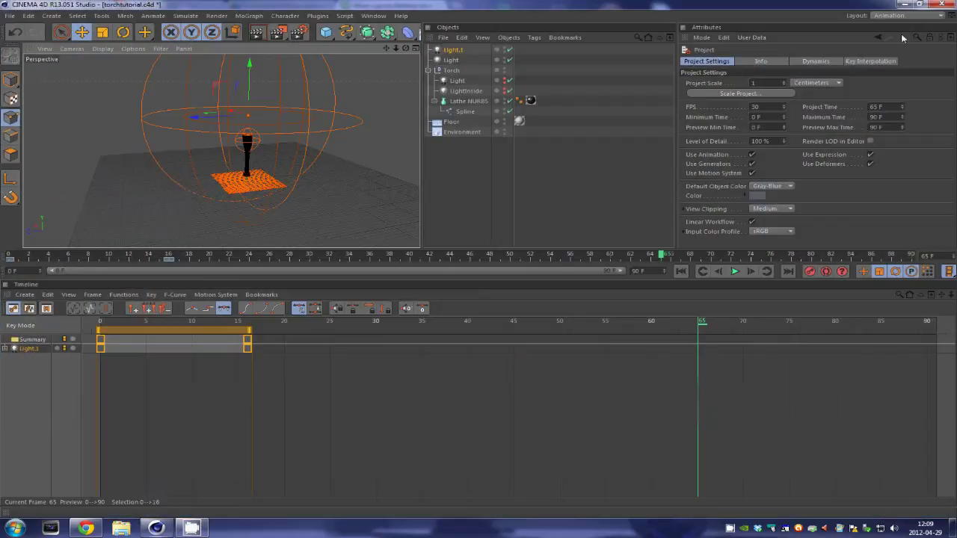
left_click(27, 349)
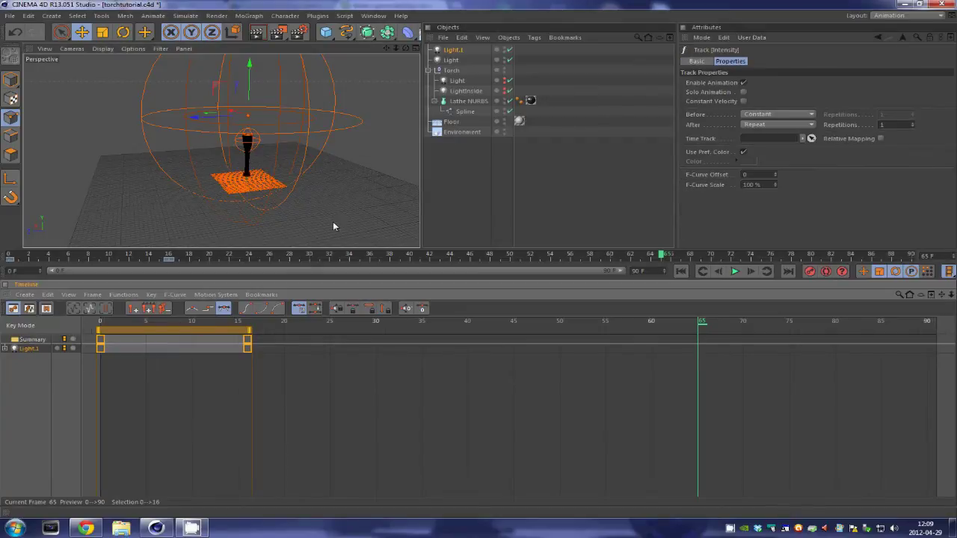
left_click(909, 126)
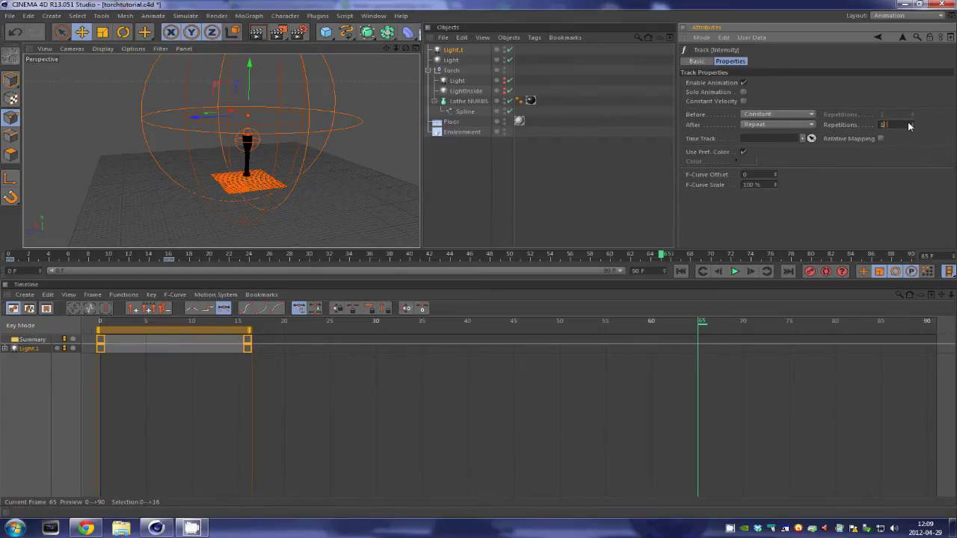
type("1000")
key("Return")
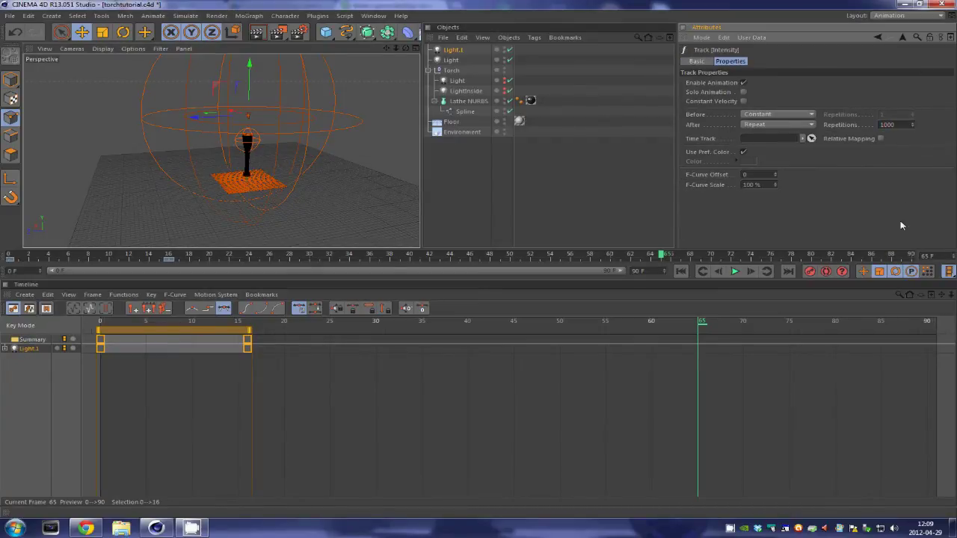
- Restore the Startup (User) layout and scrub the timeline to frame 34 to check the intensity changes
left_click(907, 5)
left_click(158, 527)
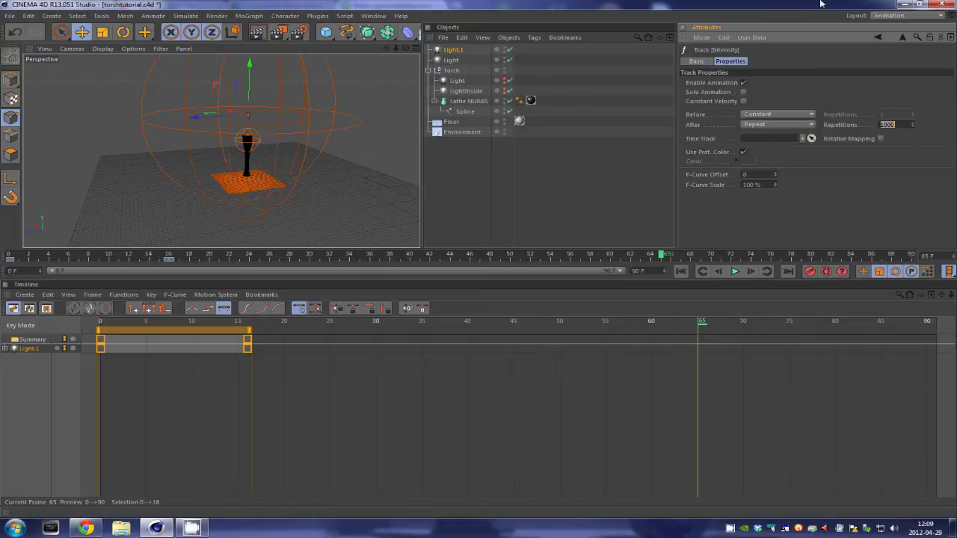
left_click(906, 15)
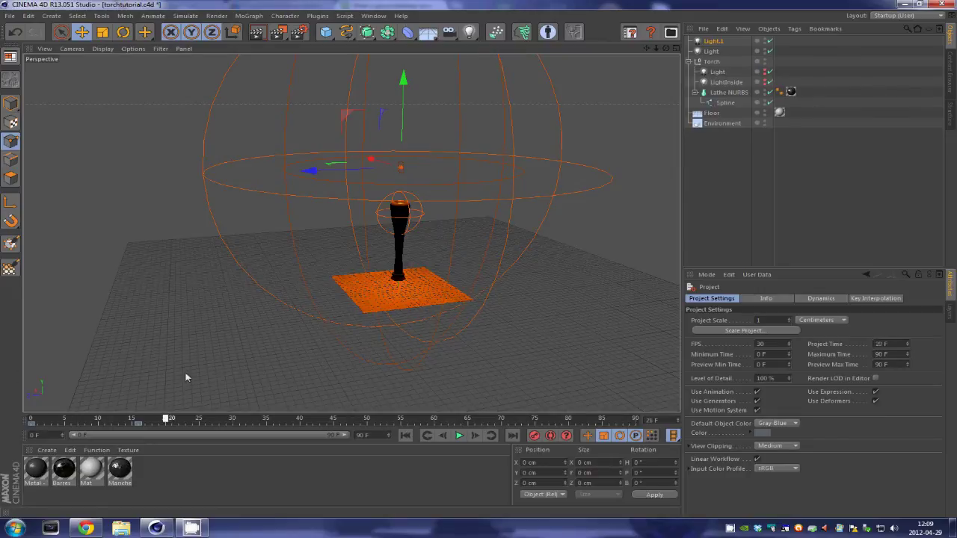
left_click_drag(186, 378, 258, 378)
- Render the animation to the Picture Viewer, then play and stop the finished frames
left_click(278, 32)
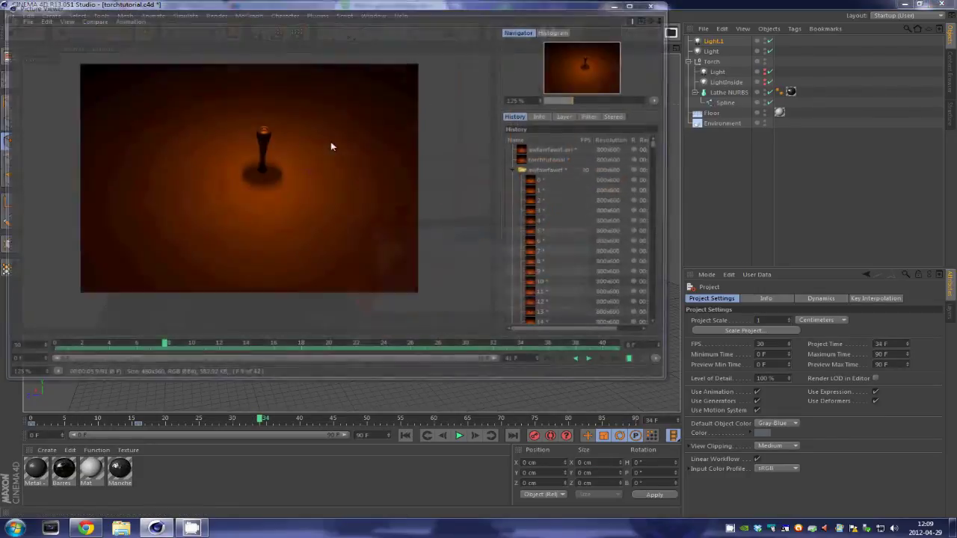
left_click(457, 297)
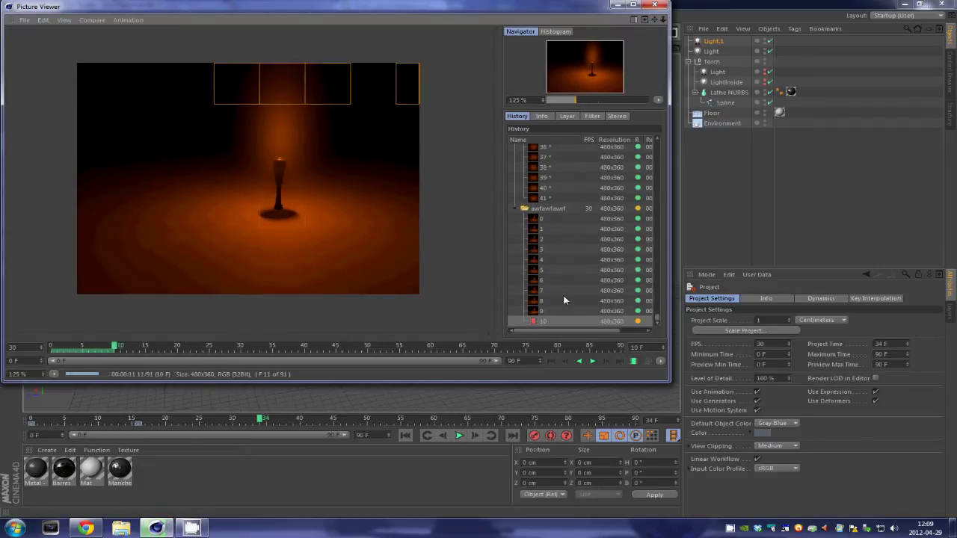
left_click(592, 362)
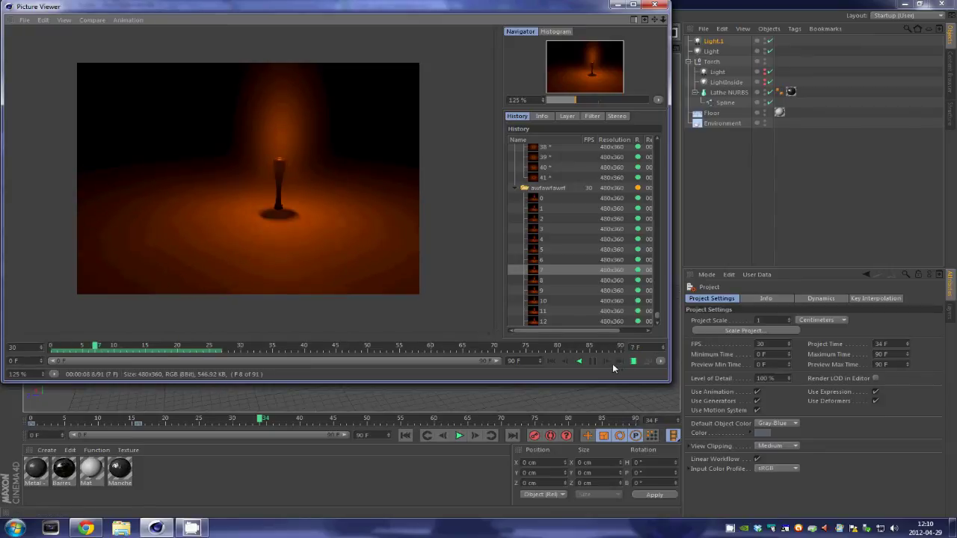
left_click(591, 364)
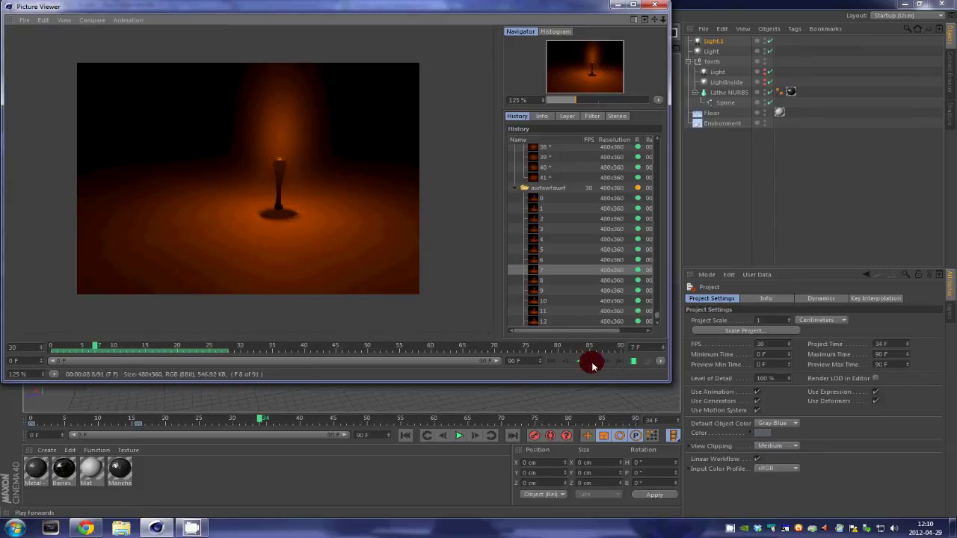
left_click(190, 528)
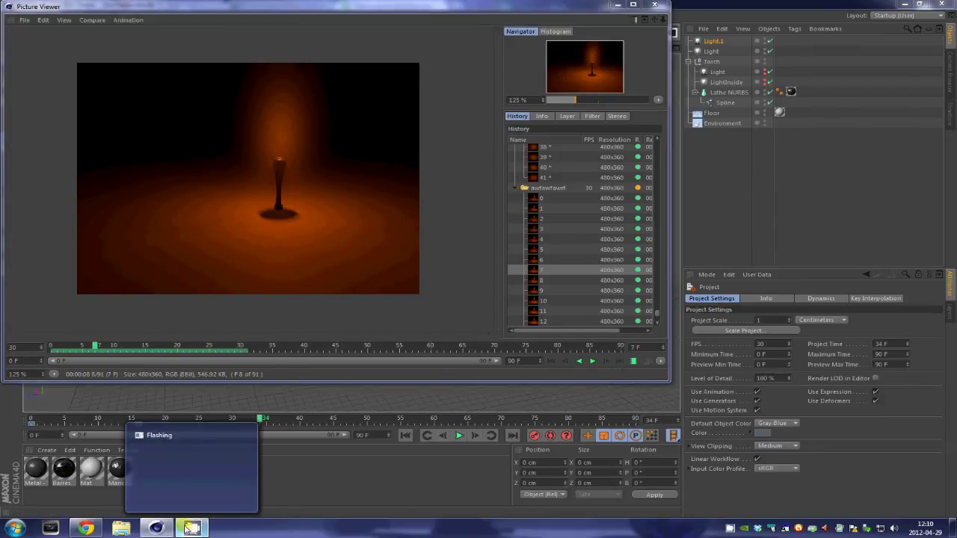